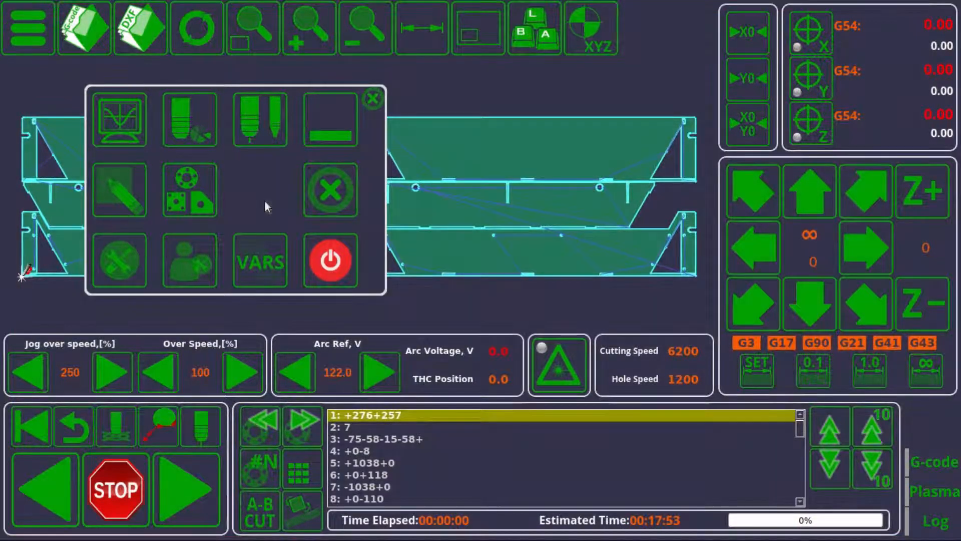
View the global variables window from the main menu, then close the window and the menu.
click(270, 263)
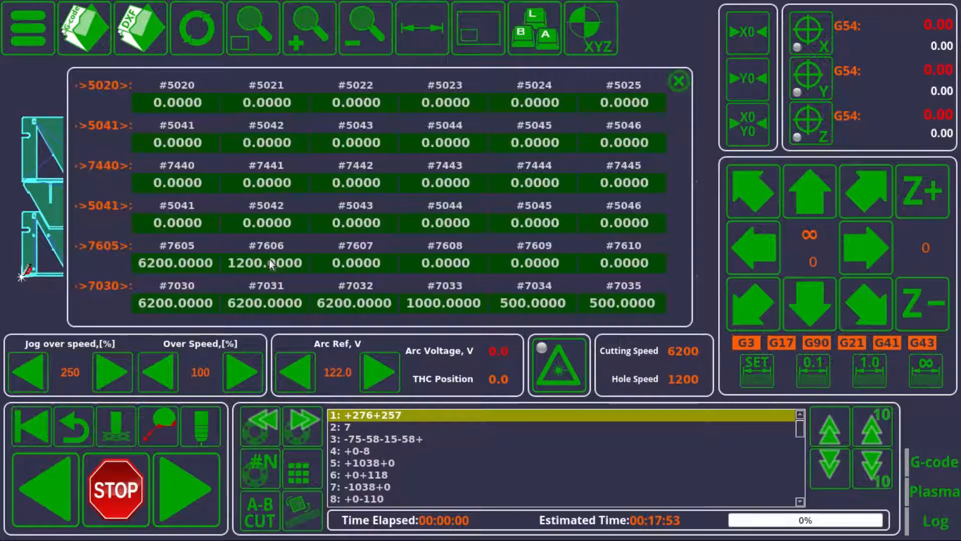
click(680, 83)
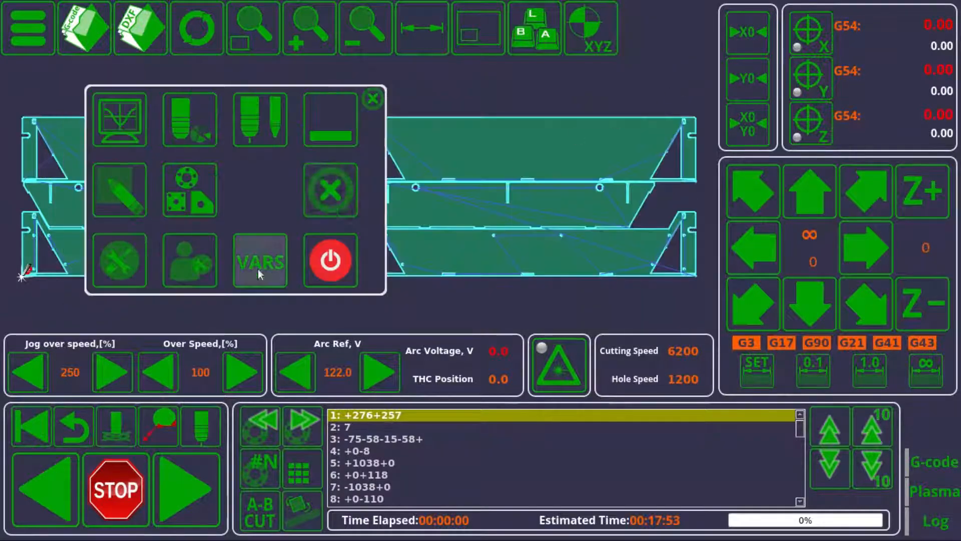
click(369, 108)
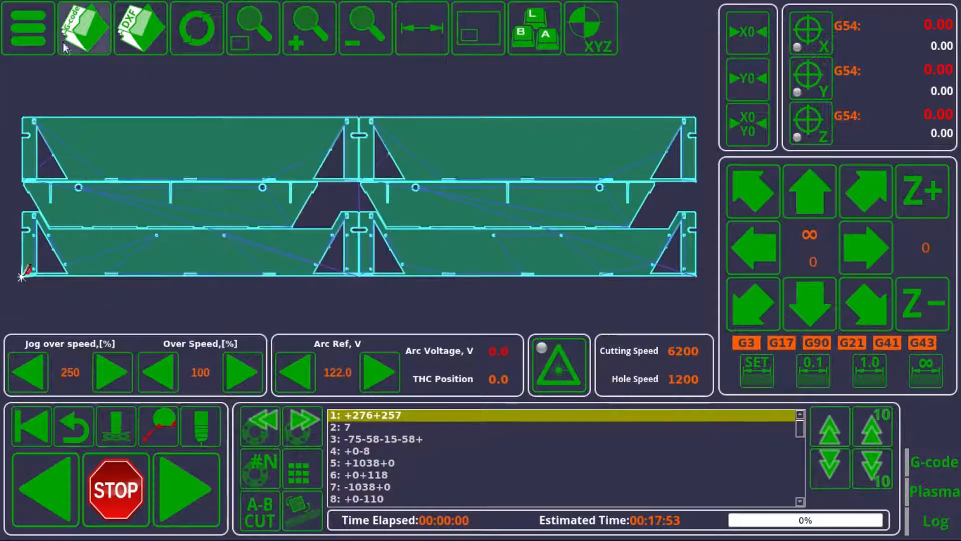
click(47, 41)
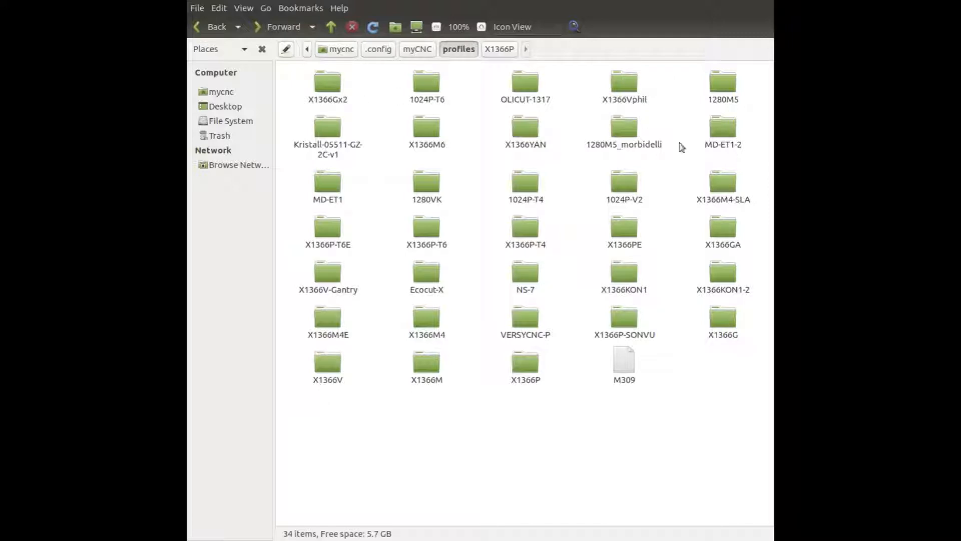
Open cnc-screen.xml from the X1366P profile folder at the beginning of the file.
double_click(526, 365)
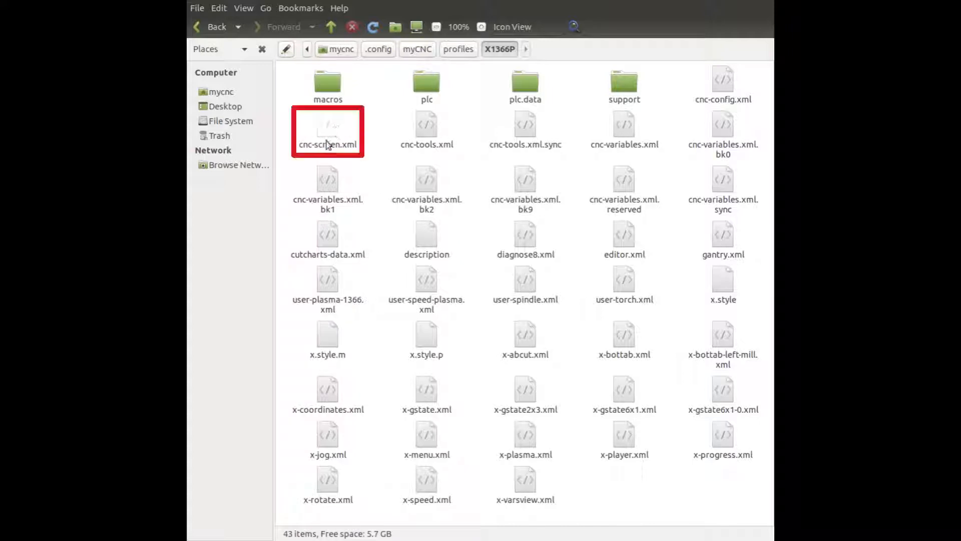
double_click(332, 123)
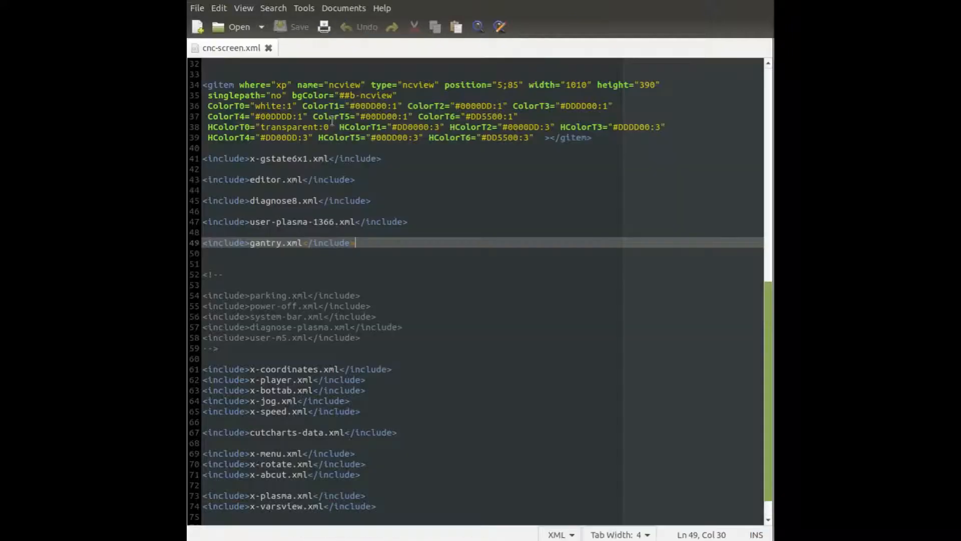
scroll(332, 120, up, 10)
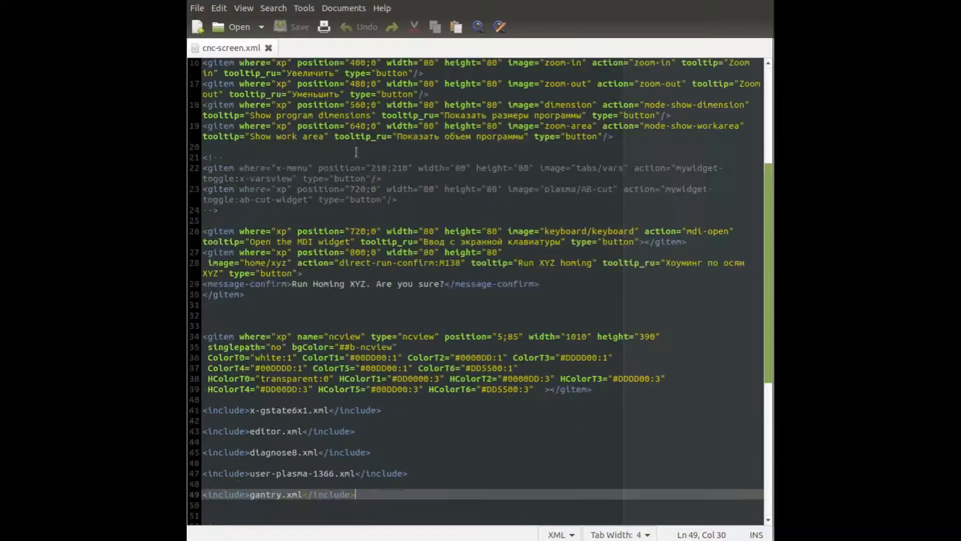
click(319, 199)
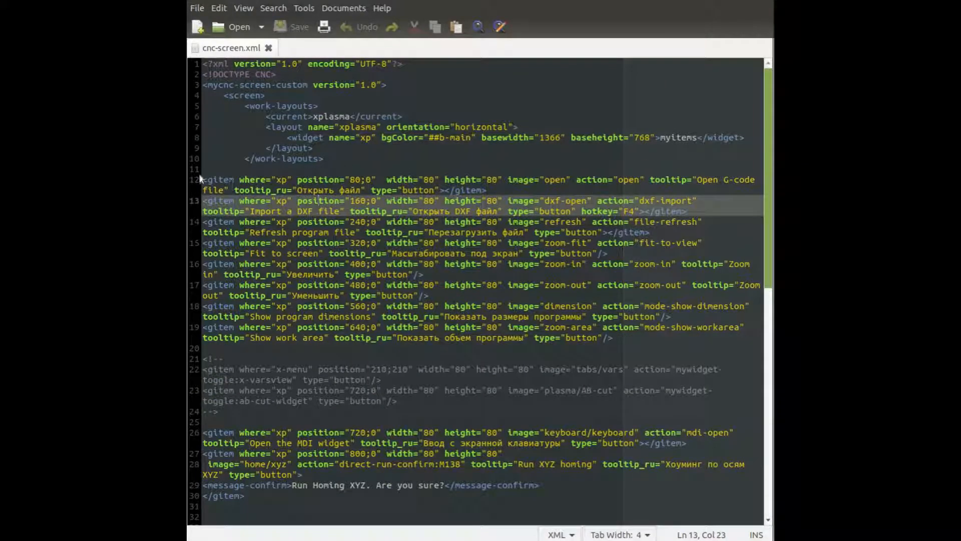
Examine the top toolbar's gitem button entries in cnc-screen.xml, including the Open G-code file and Run XYZ homing buttons.
drag(202, 180, 640, 334)
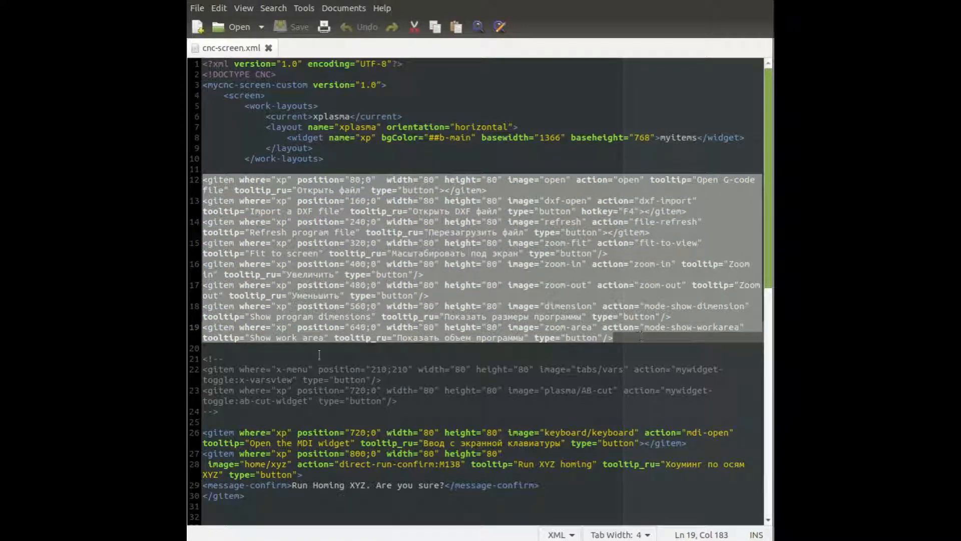
click(242, 190)
drag(541, 190, 195, 179)
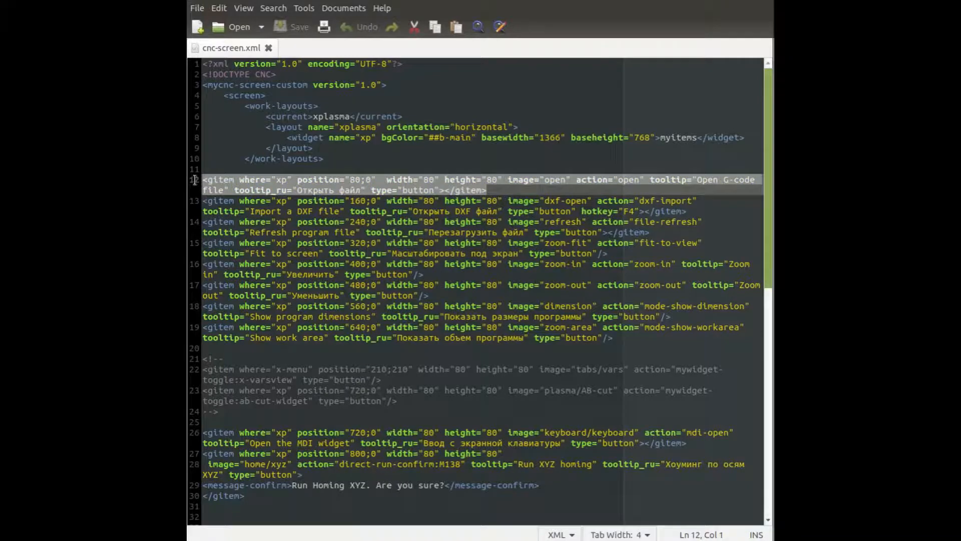
scroll(279, 265, down, 5)
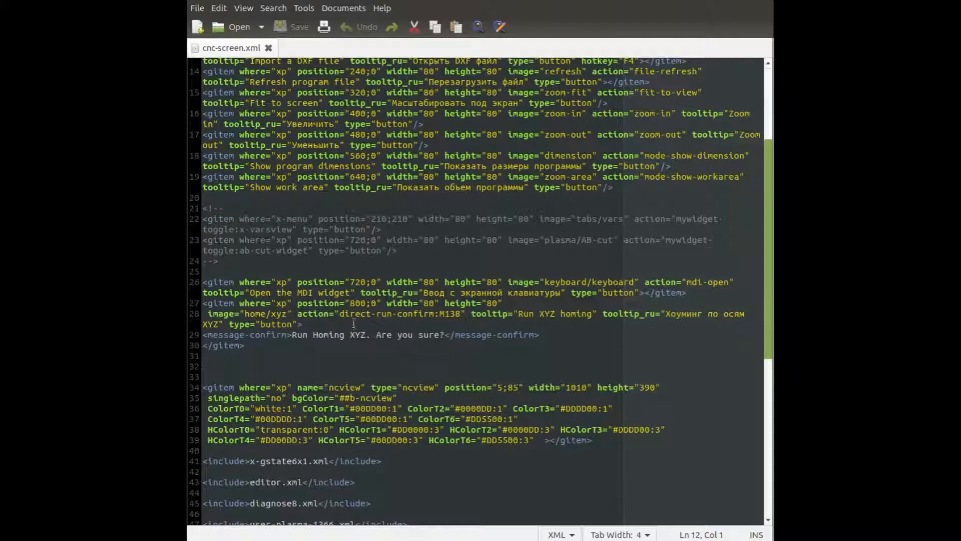
drag(303, 324, 196, 303)
scroll(289, 300, down, 6)
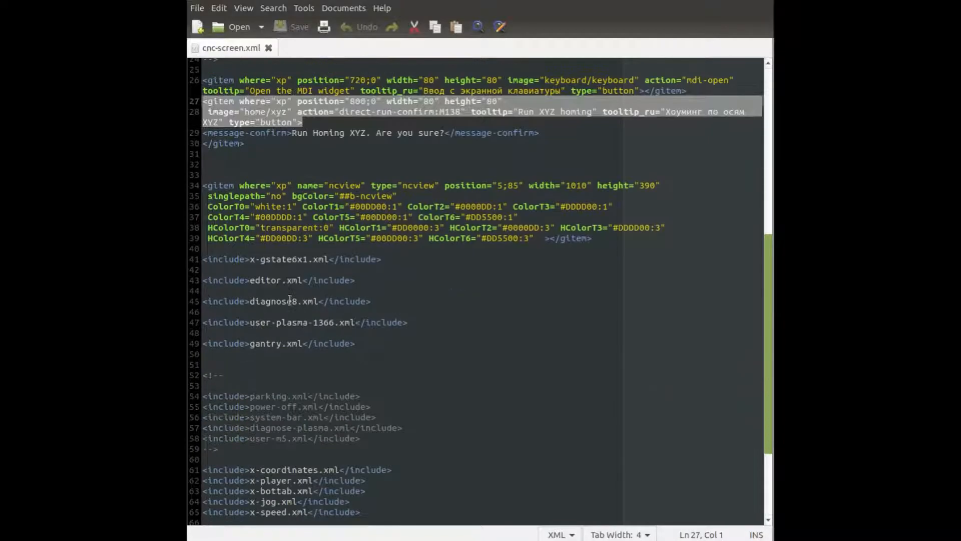
Examine the include lines in cnc-screen.xml, including those for editor.xml, gantry.xml, x-player.xml, x-menu.xml and x-abcut.xml.
drag(366, 277, 202, 259)
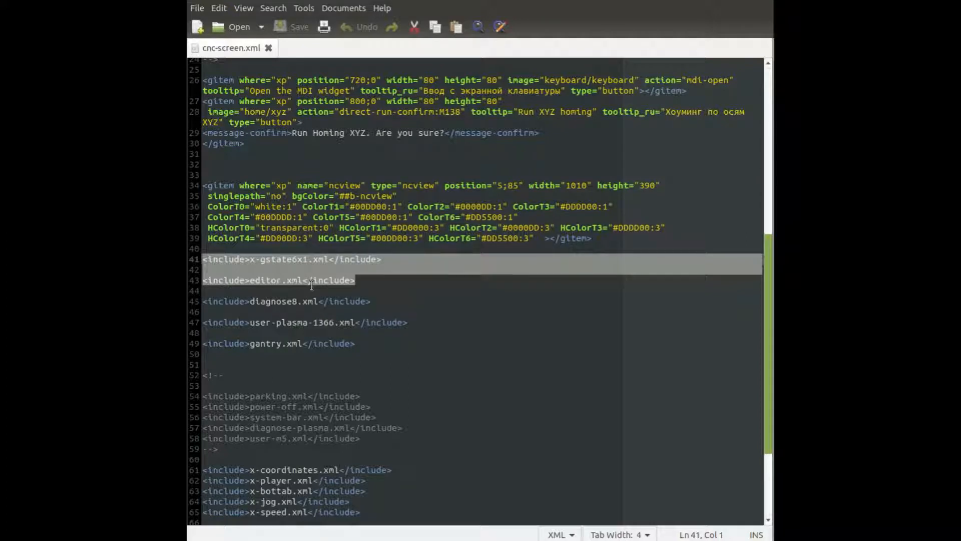
click(375, 281)
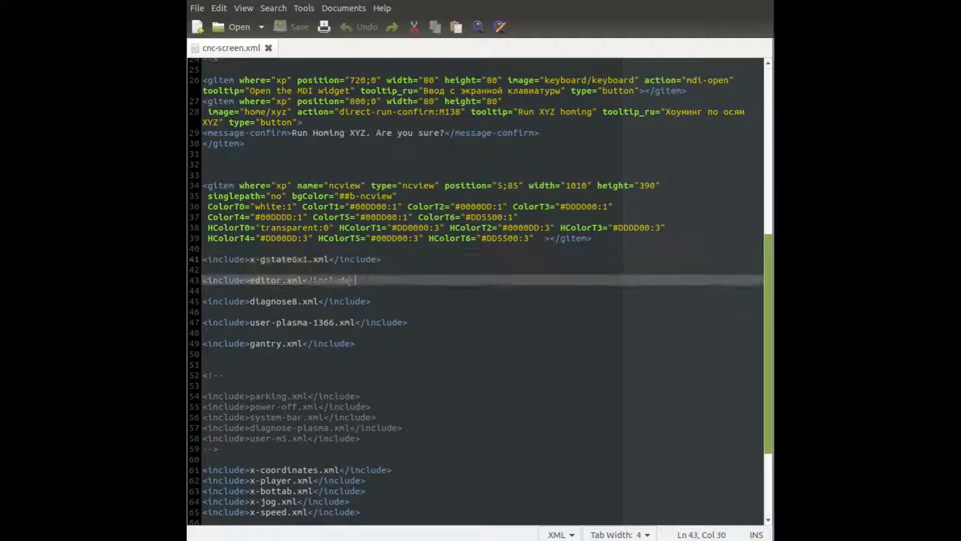
drag(349, 281, 203, 281)
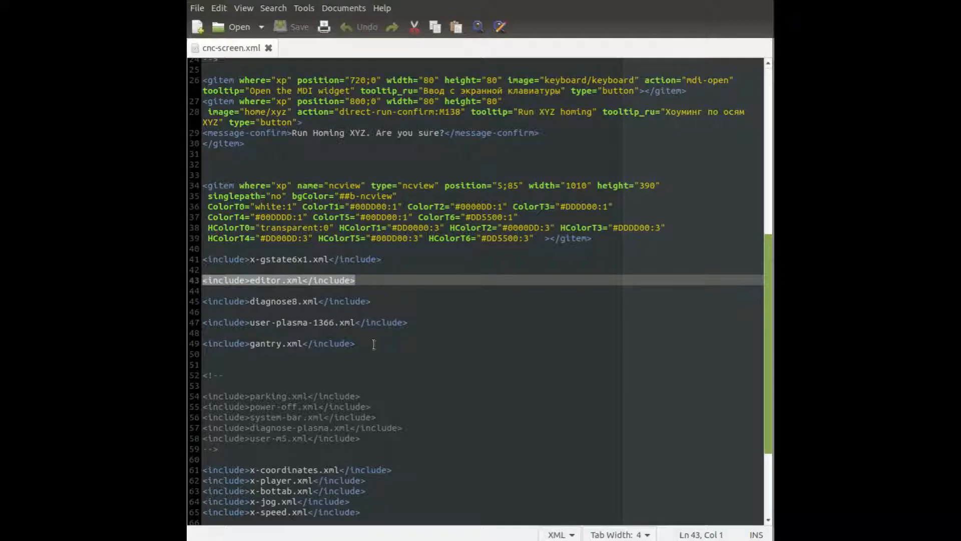
drag(373, 344, 203, 343)
scroll(395, 346, down, 4)
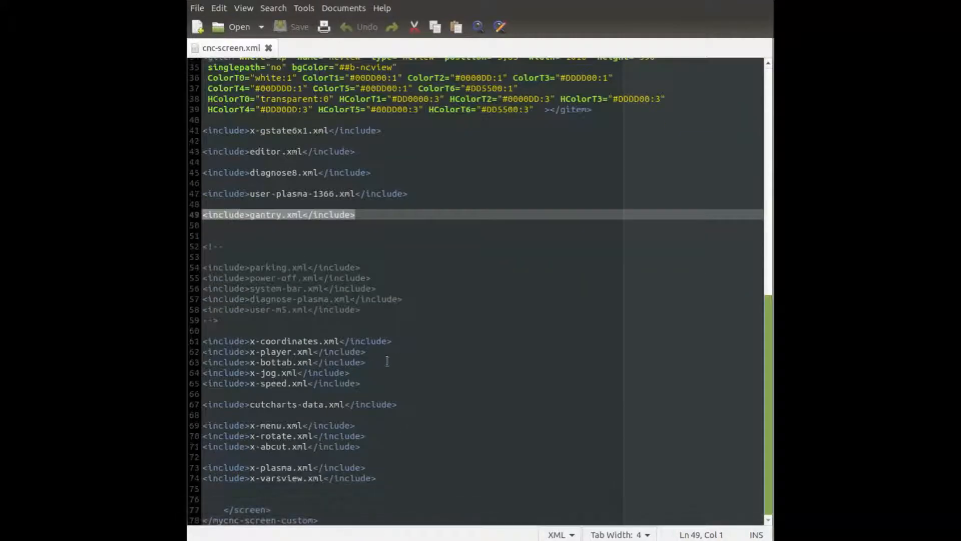
drag(392, 352, 200, 353)
drag(356, 425, 203, 425)
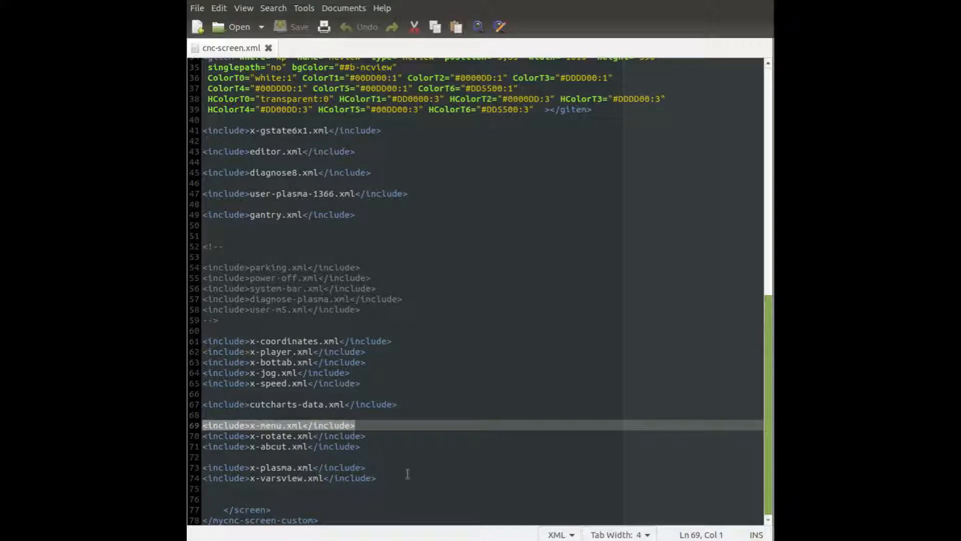
drag(361, 446, 202, 446)
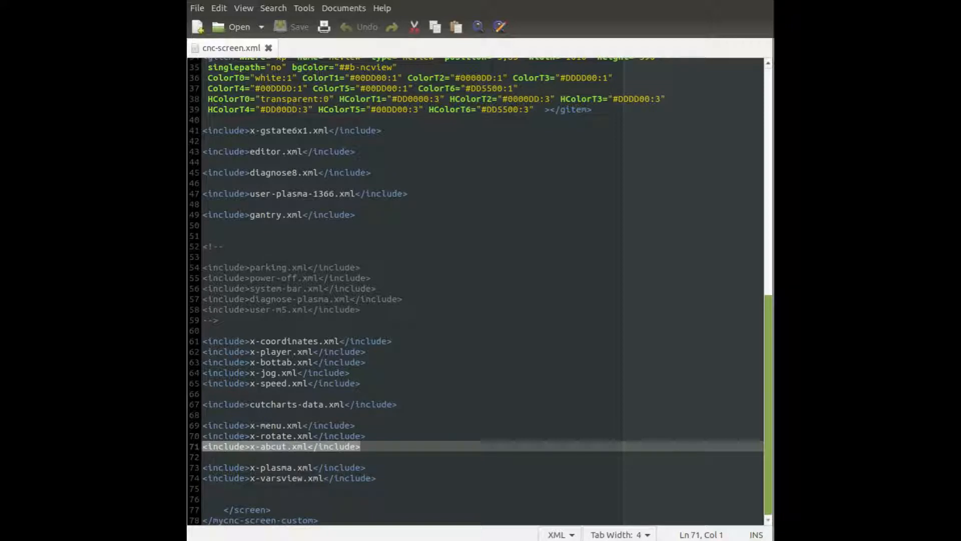
Find the x-menu.xml include in cnc-screen.xml and open x-menu.xml from the X1366P profile folder.
key(alt+Tab)
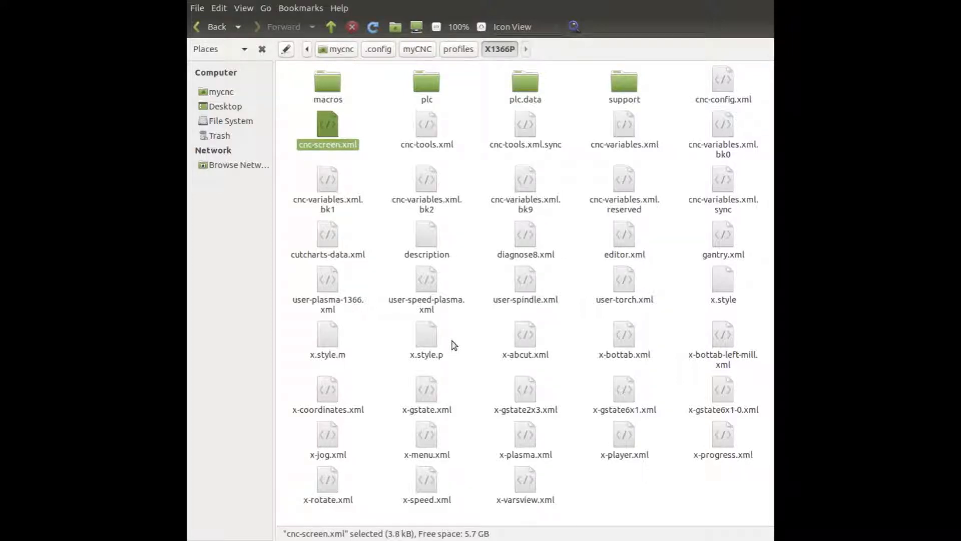
click(429, 436)
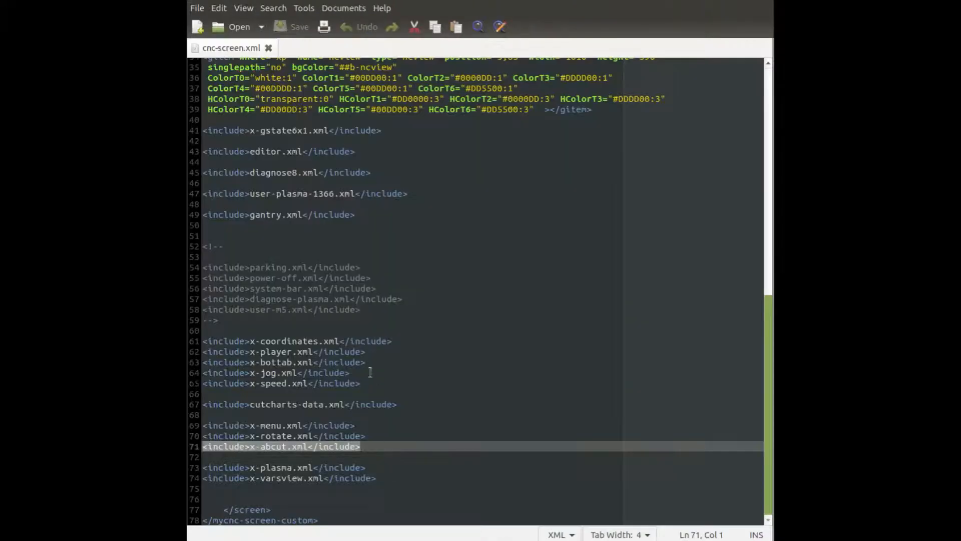
drag(381, 424, 203, 425)
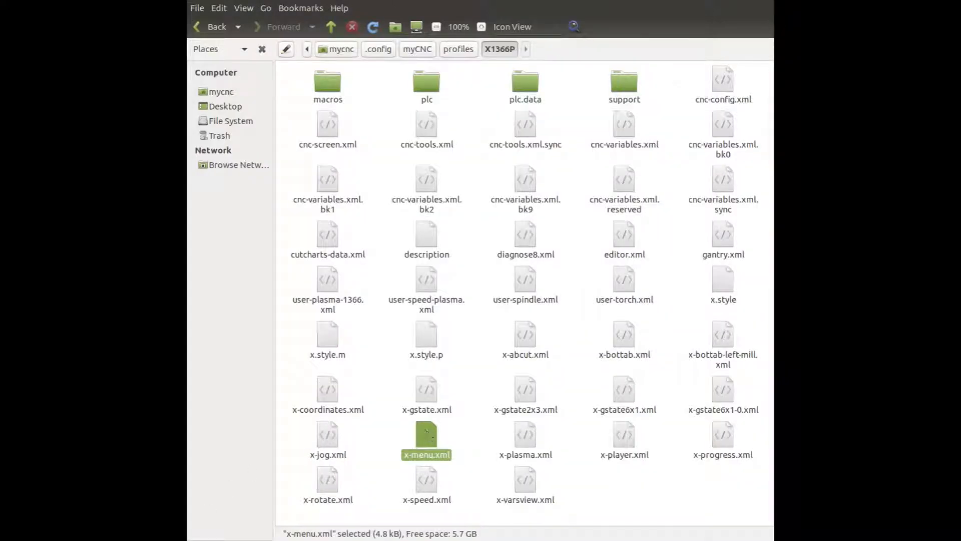
double_click(427, 435)
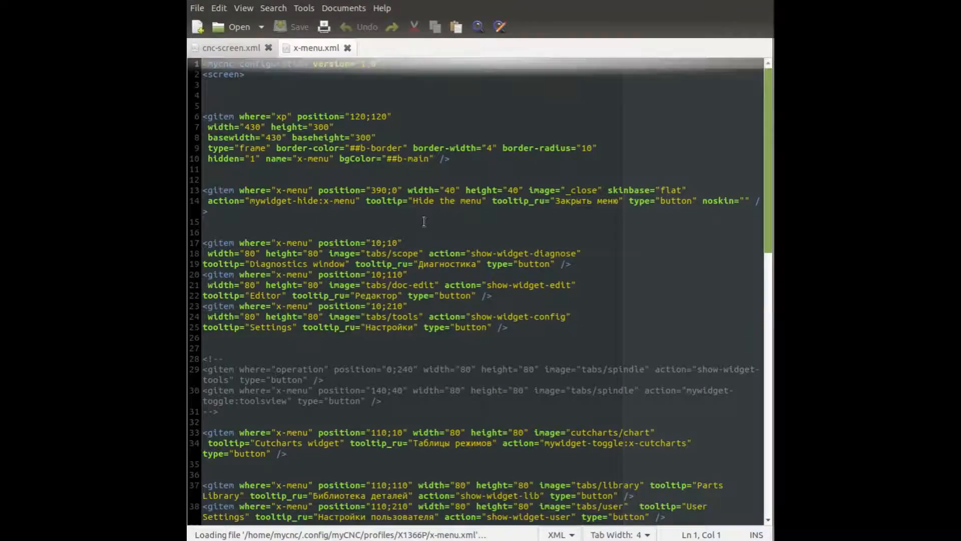
Look through x-menu.xml and search it for "vars".
scroll(383, 117, down, 10)
scroll(382, 117, down, 6)
scroll(388, 140, up, 18)
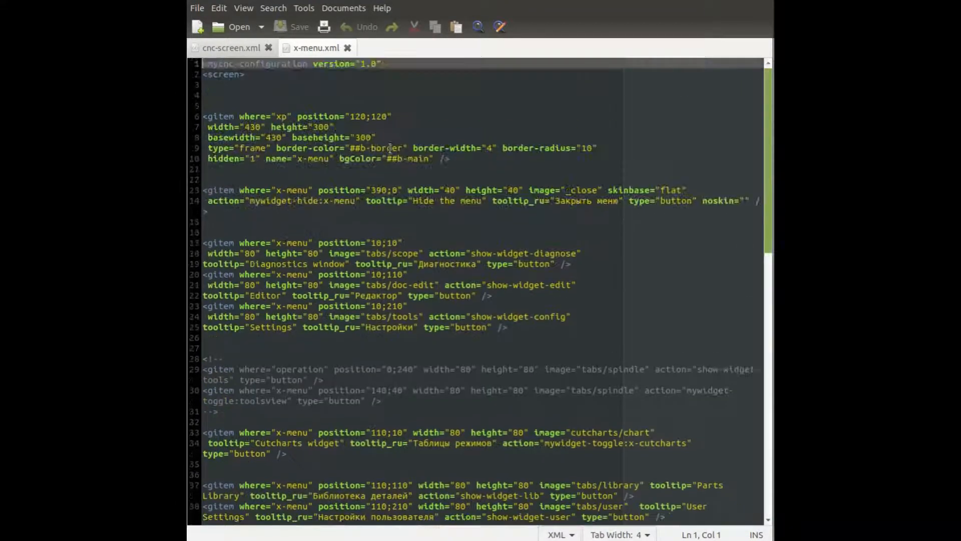
key(ctrl+f)
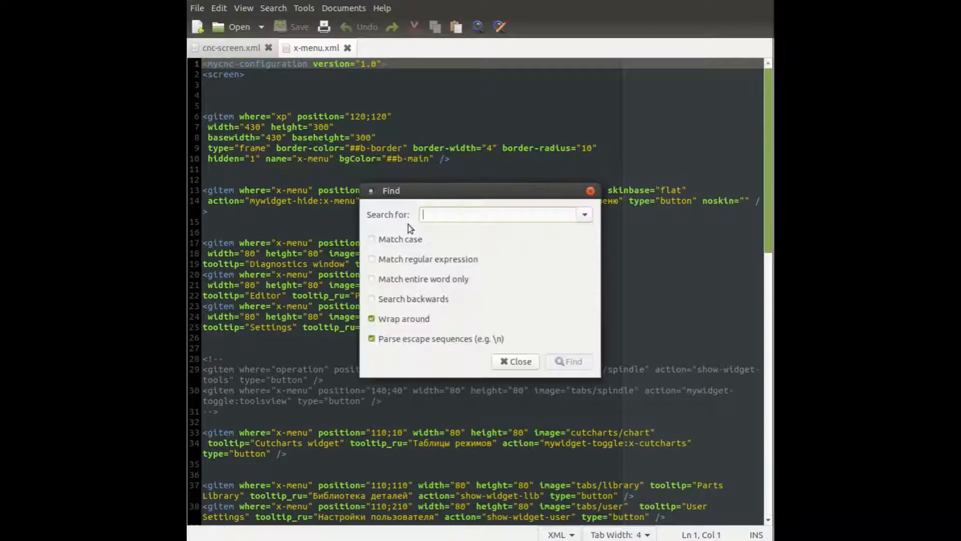
text(vars)
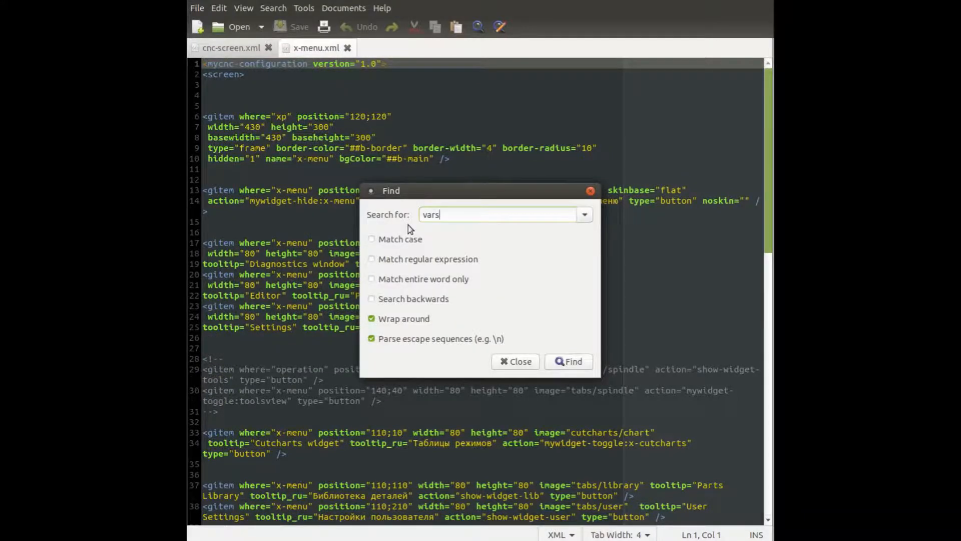
key(Return)
drag(423, 193, 504, 122)
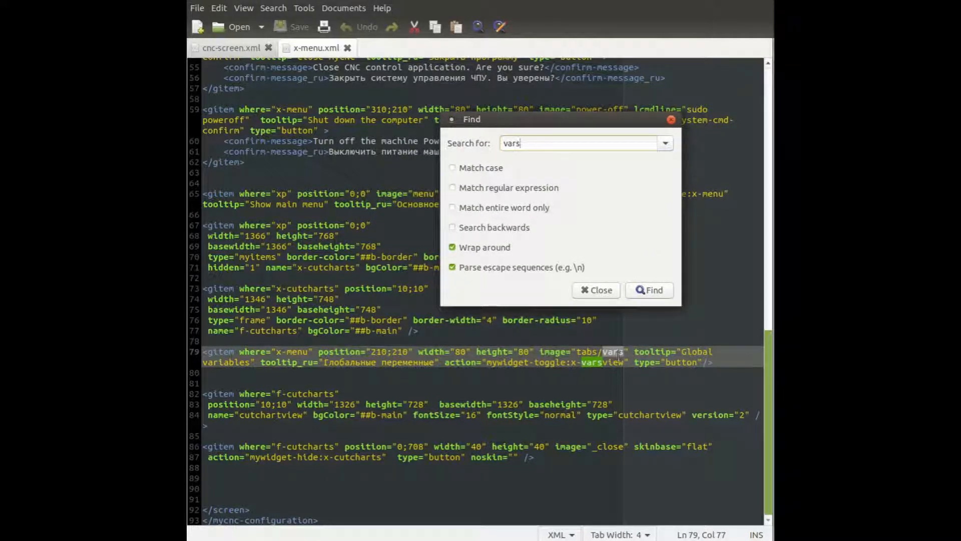
Copy the complete Global variables button gitem entry from x-menu.xml and close the search dialog.
click(229, 351)
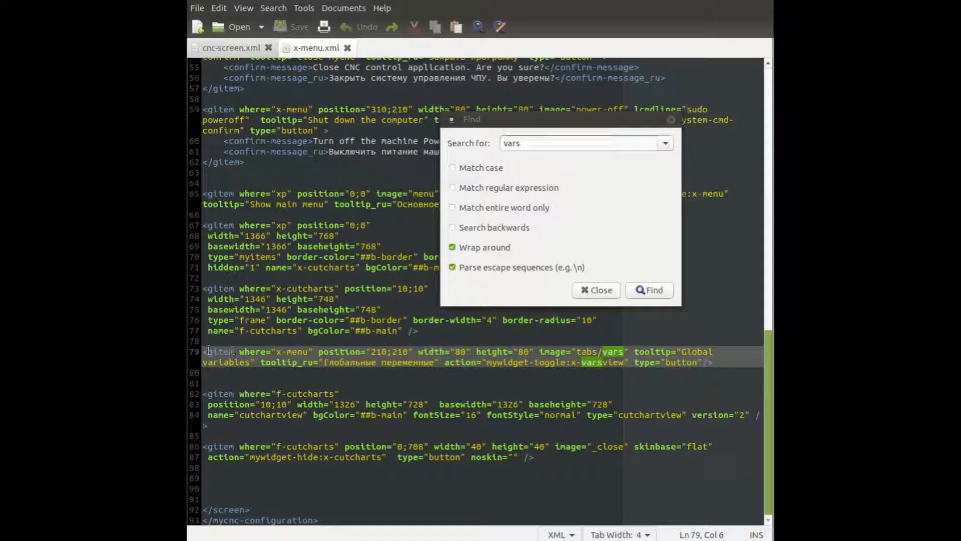
drag(203, 349, 725, 362)
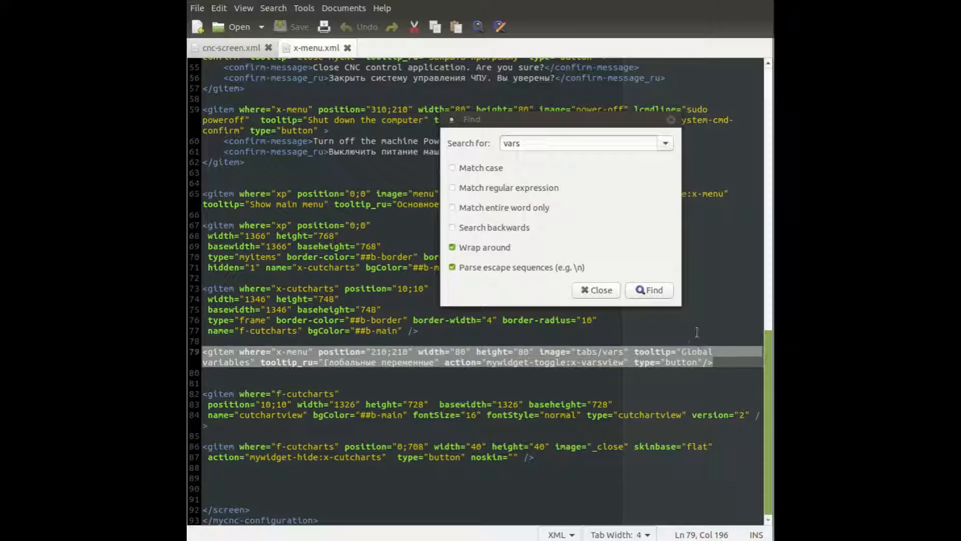
click(671, 120)
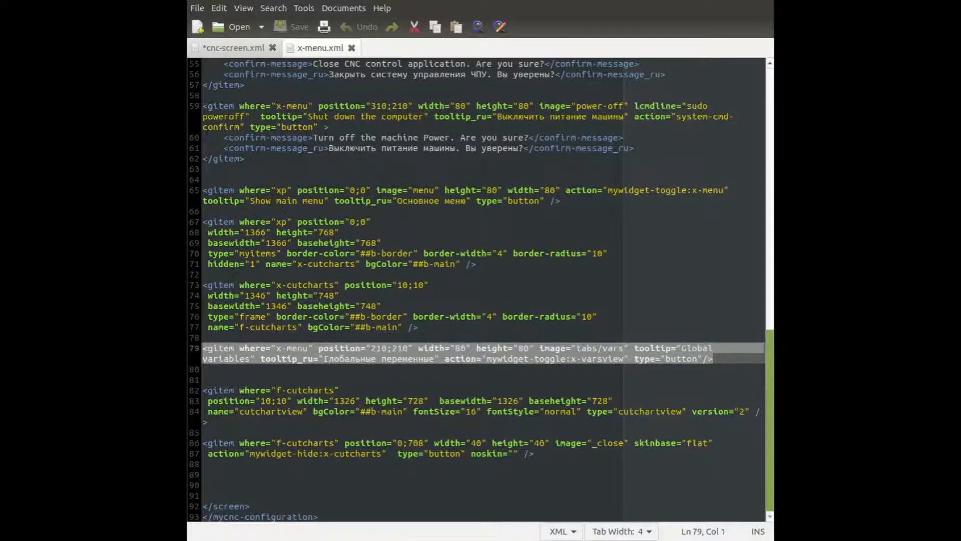
right_click(374, 348)
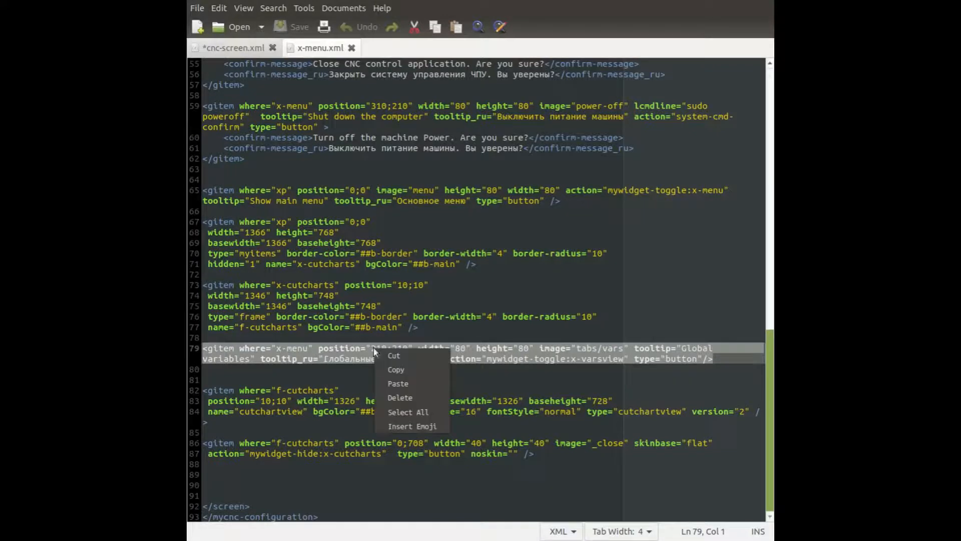
click(400, 368)
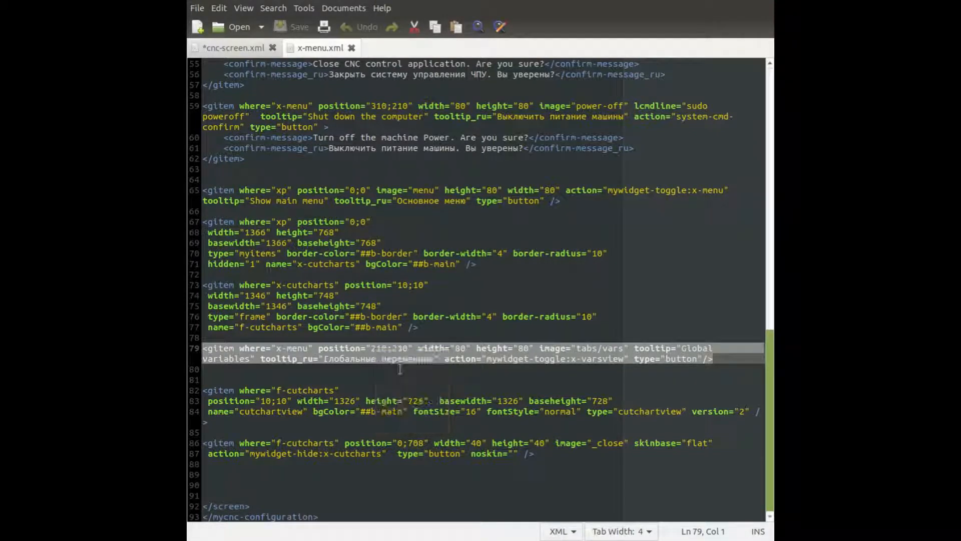
Paste the copied Global variables gitem entry into cnc-screen.xml on a new line directly after the XYZ homing button's closing tag.
click(234, 49)
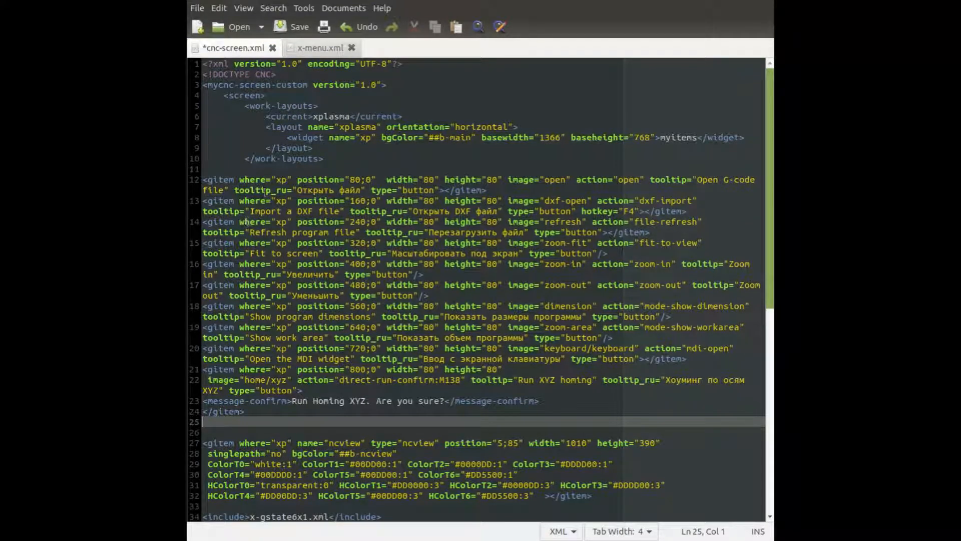
drag(202, 179, 589, 408)
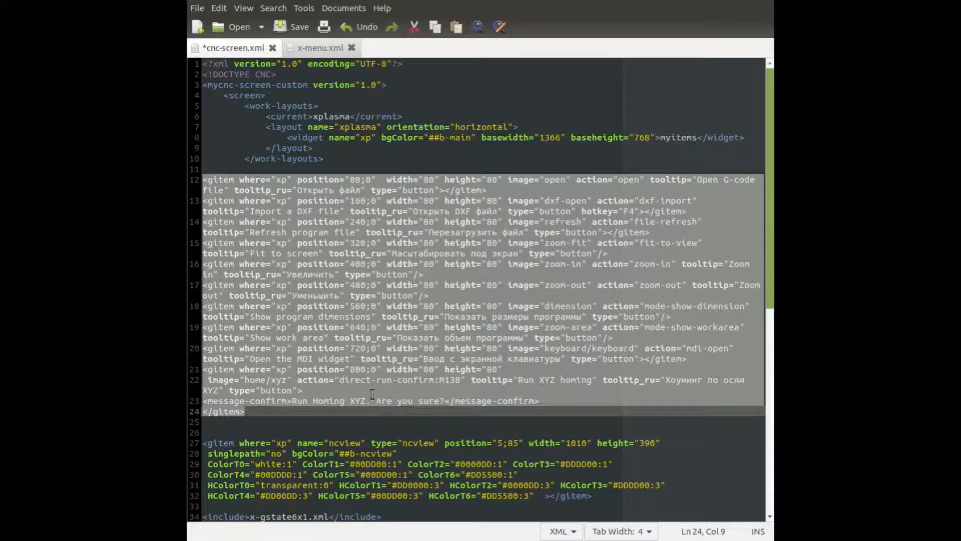
click(283, 412)
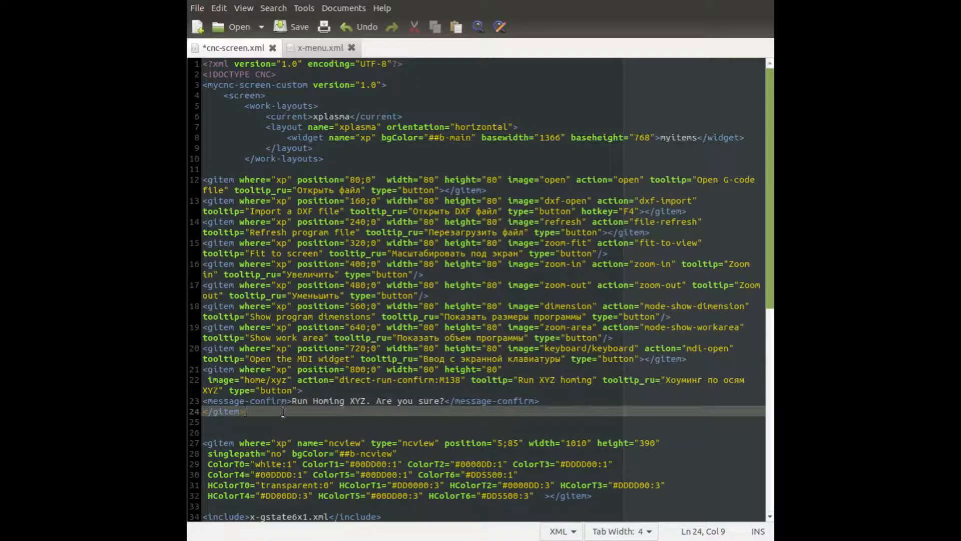
key(Return)
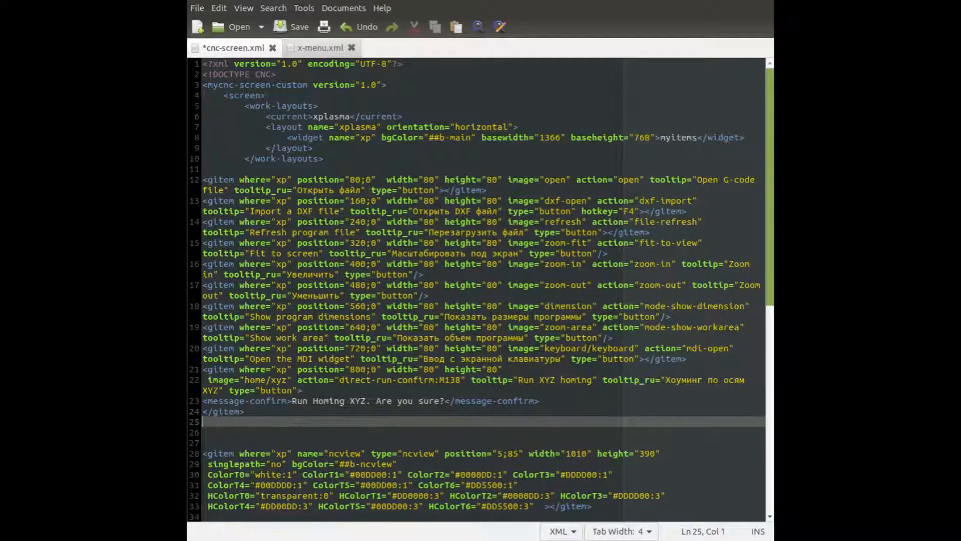
right_click(215, 422)
click(238, 455)
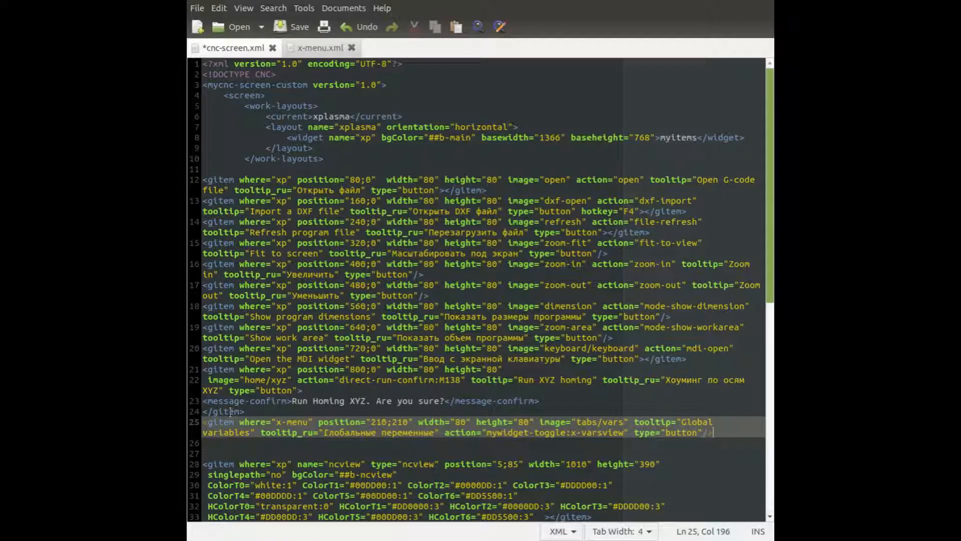
Change the where attribute of the pasted Global variables entry to "xp".
drag(202, 422, 719, 432)
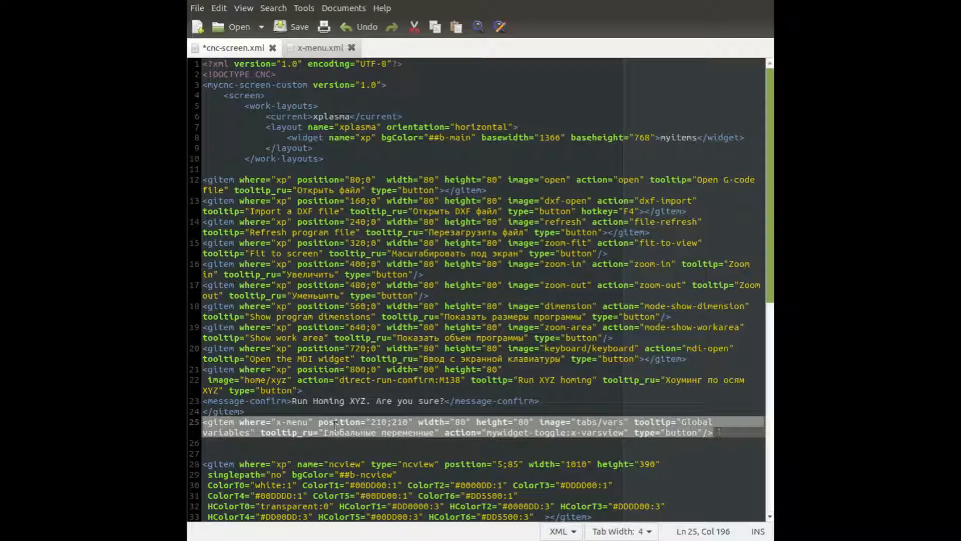
click(239, 421)
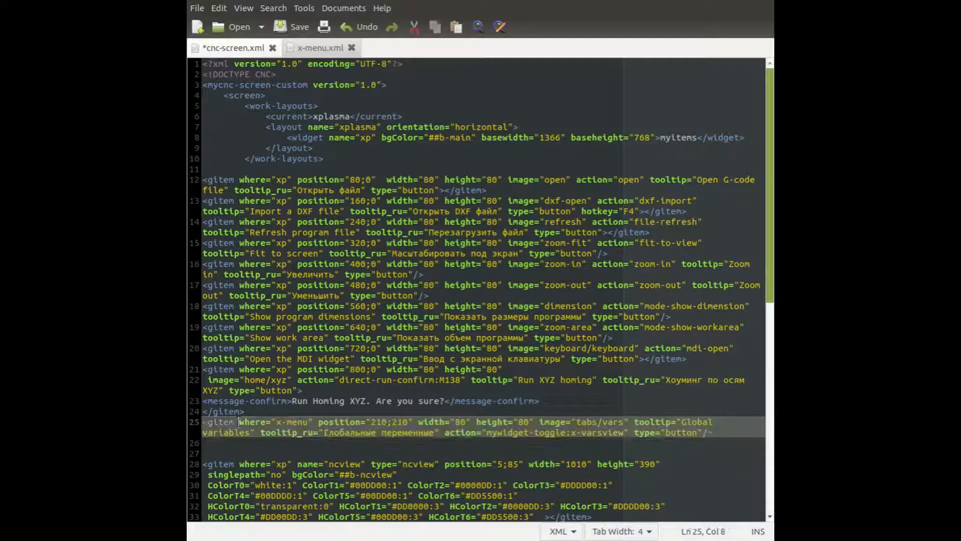
drag(239, 422, 313, 423)
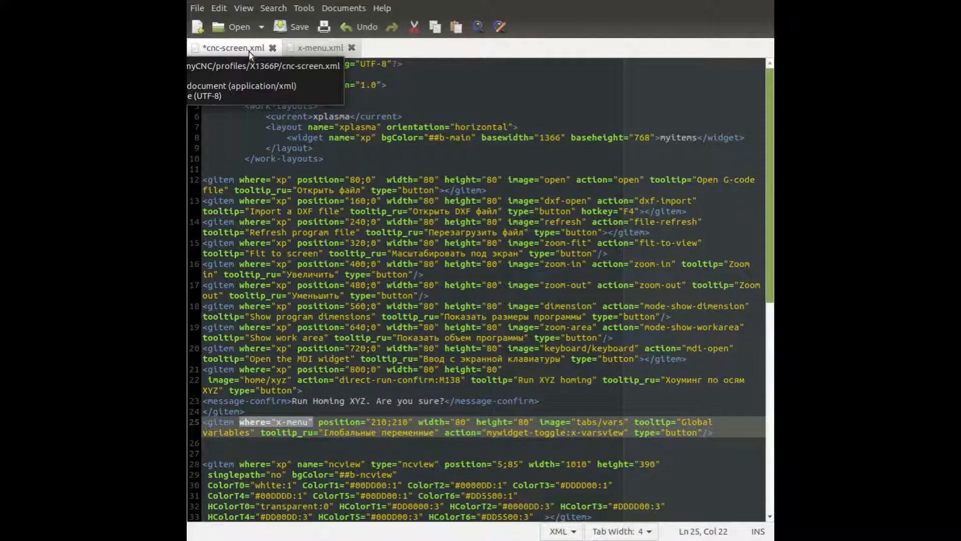
click(276, 422)
key(Delete)
key(Delete)
key(Delete)
key(Delete)
key(Delete)
key(Delete)
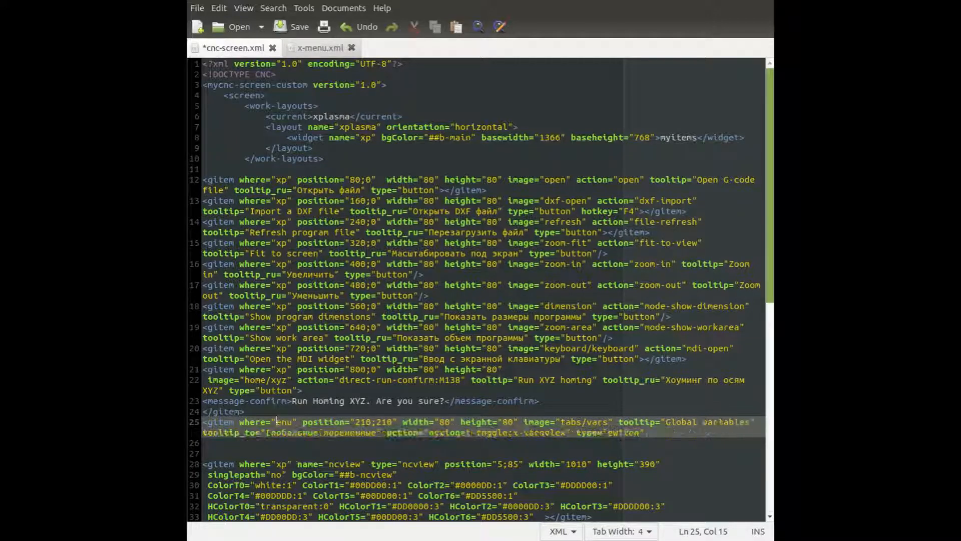
text(xp)
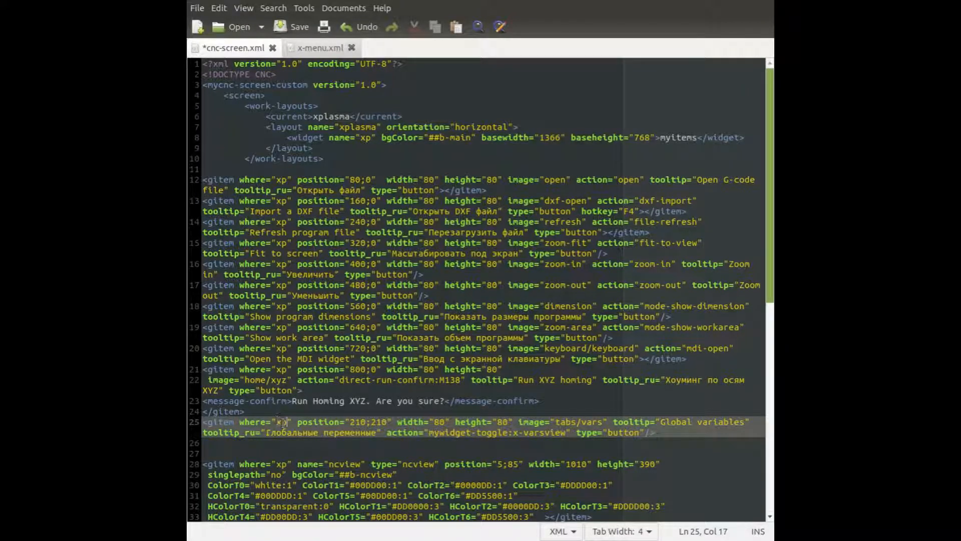
Compare the new entry's where and position attributes with those of the existing toolbar button entries.
drag(272, 423, 290, 422)
click(278, 369)
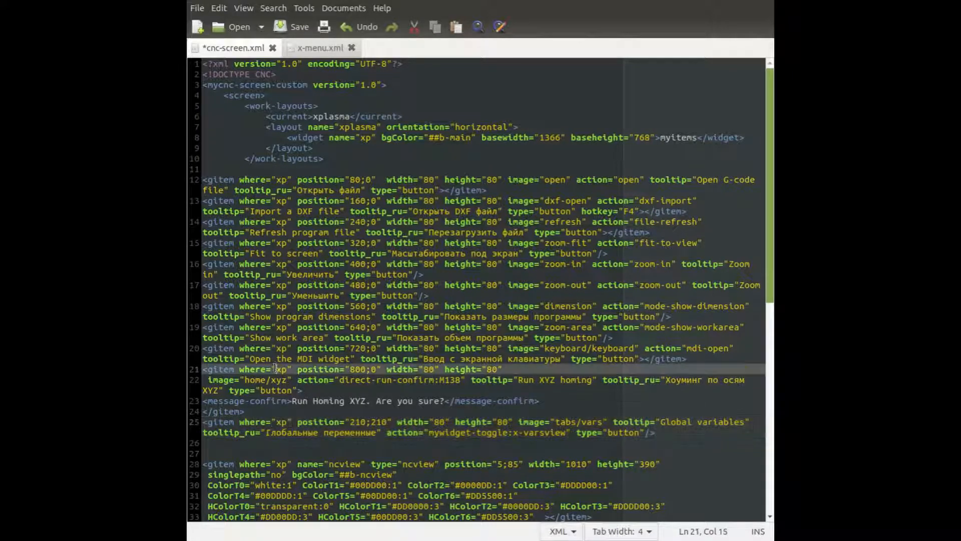
double_click(280, 369)
double_click(281, 327)
double_click(281, 306)
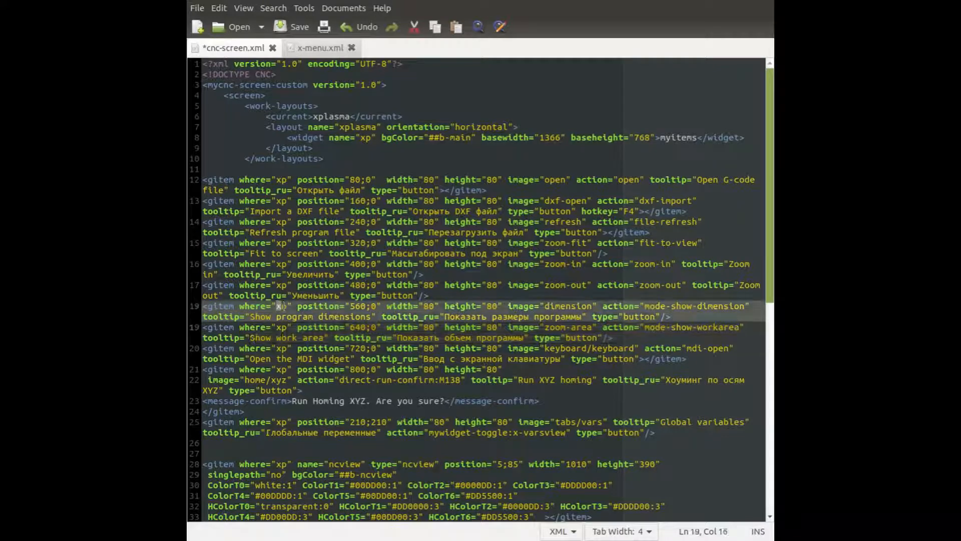
drag(298, 422, 391, 422)
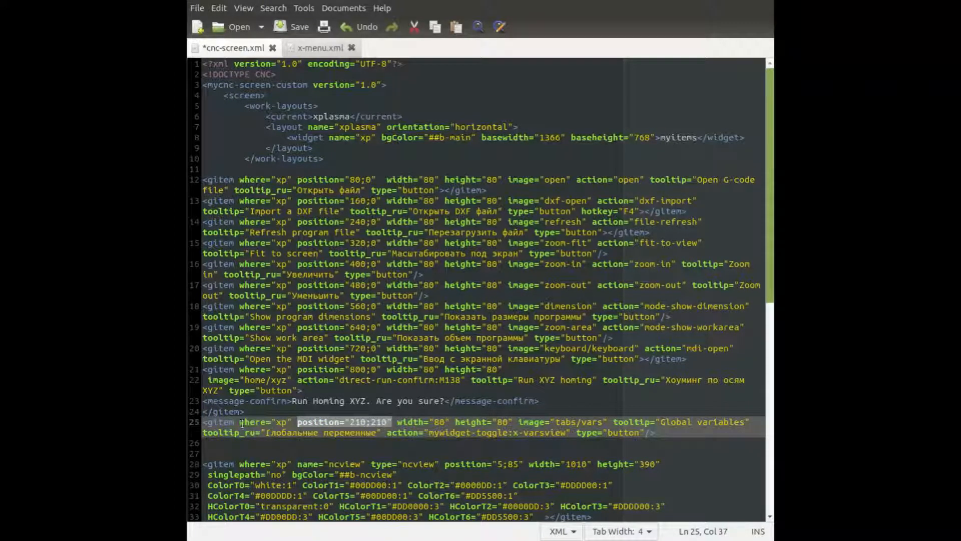
drag(240, 423, 293, 423)
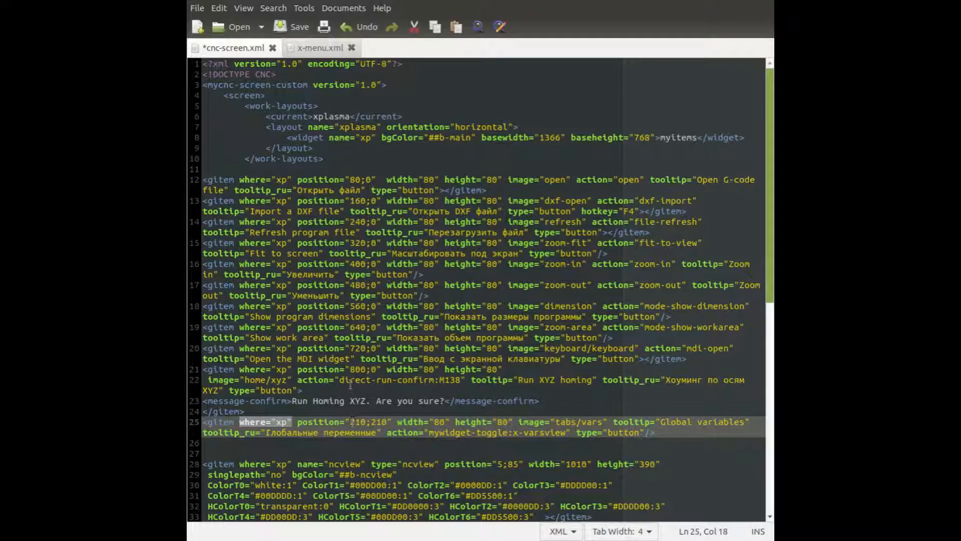
drag(350, 422, 386, 422)
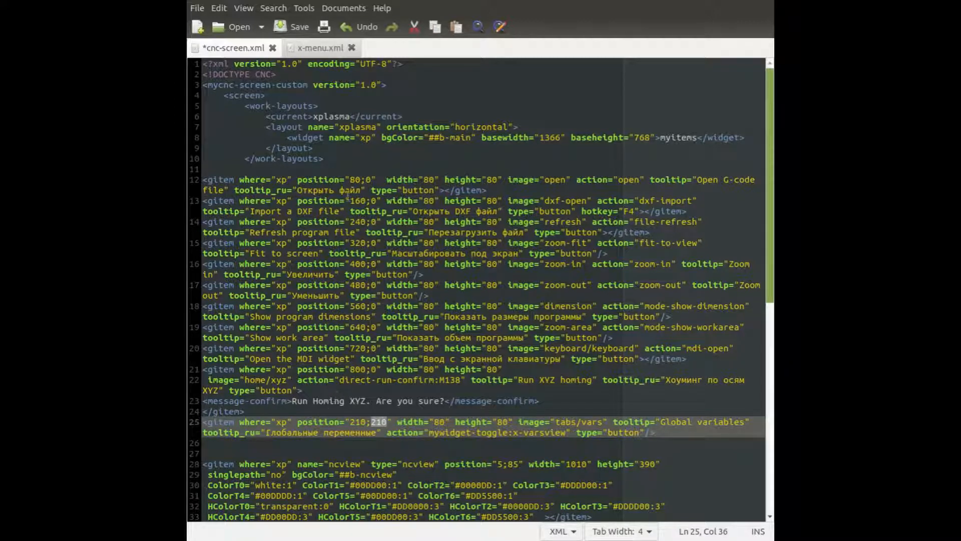
drag(350, 179, 369, 178)
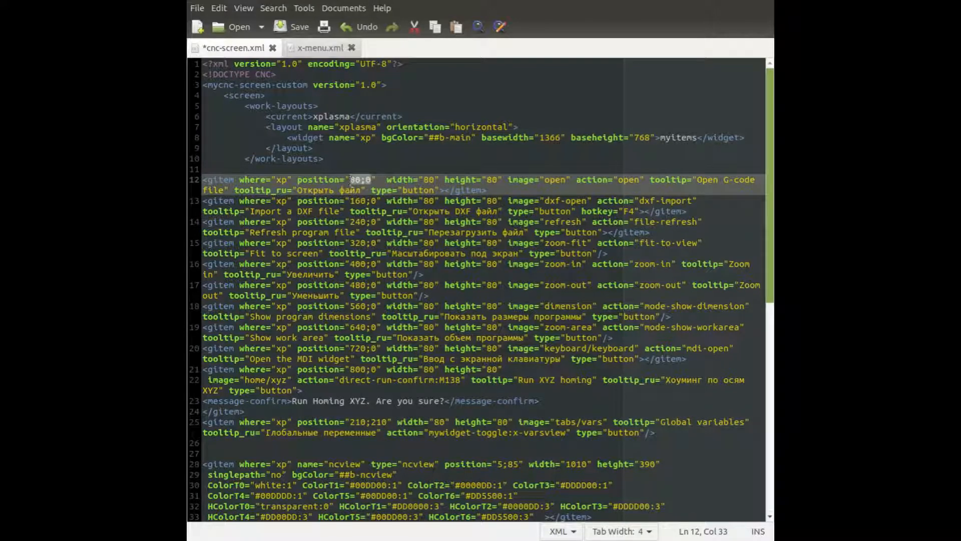
drag(355, 222, 376, 222)
click(371, 222)
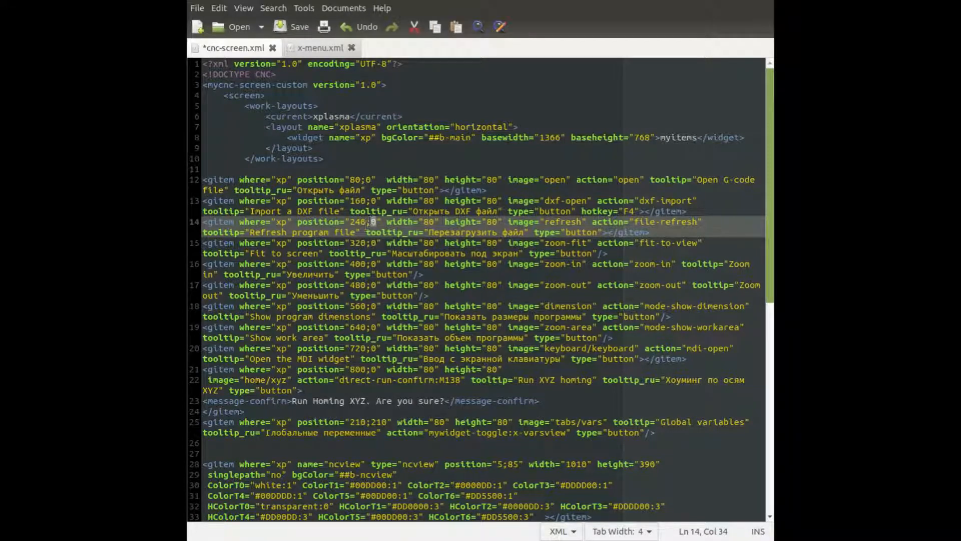
drag(350, 180, 366, 200)
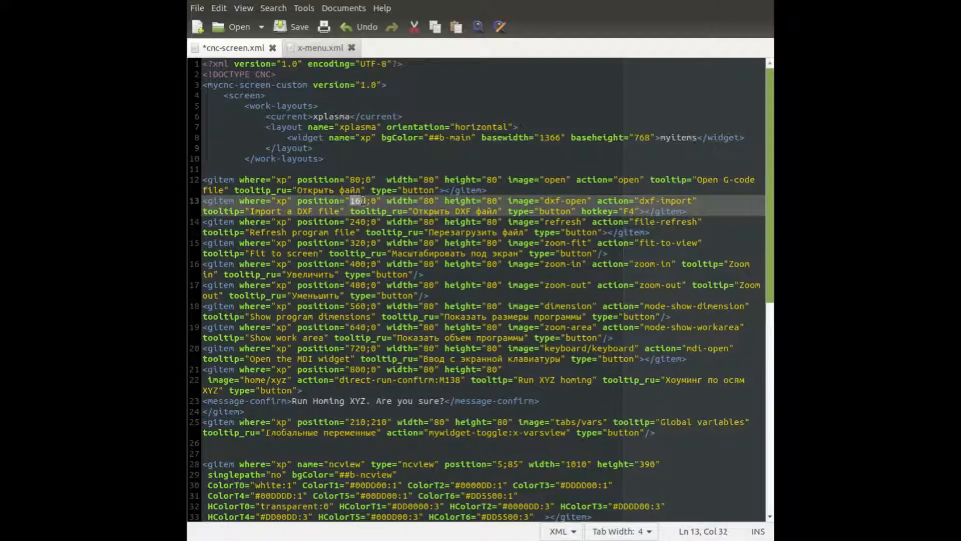
Set the position of the new Global variables entry to "880;0".
drag(350, 422, 384, 419)
text(808)
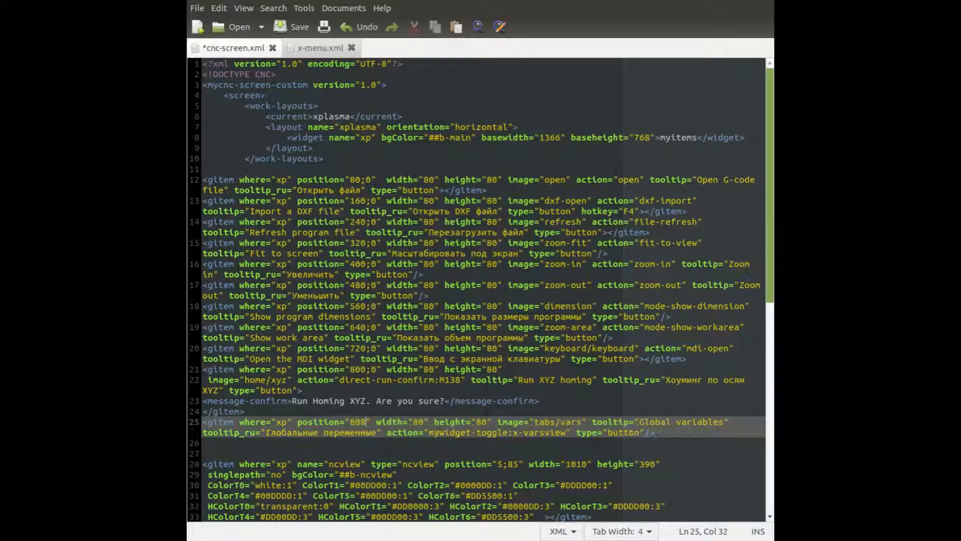
text(;0)
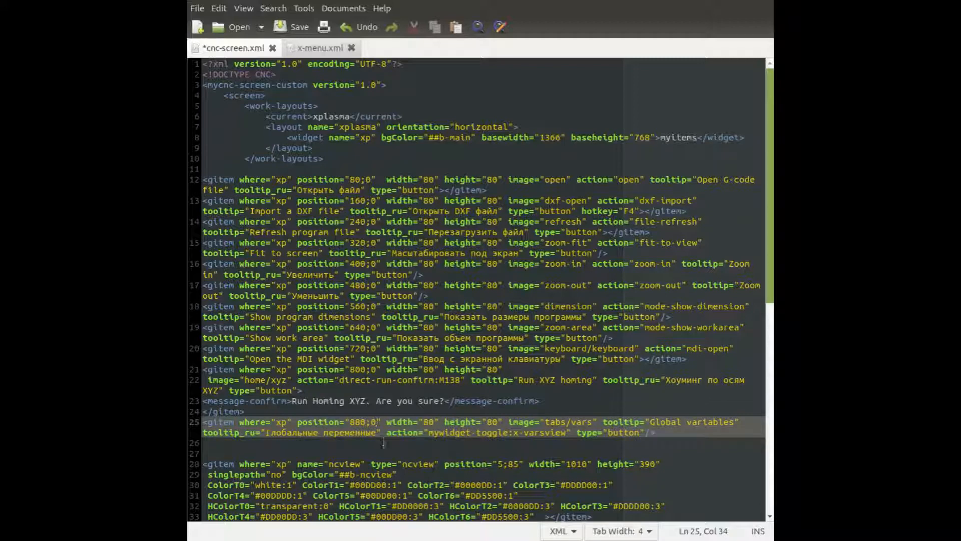
Check the new entry's size and image attributes and extend its English tooltip to "Global variables widget".
drag(387, 423, 595, 423)
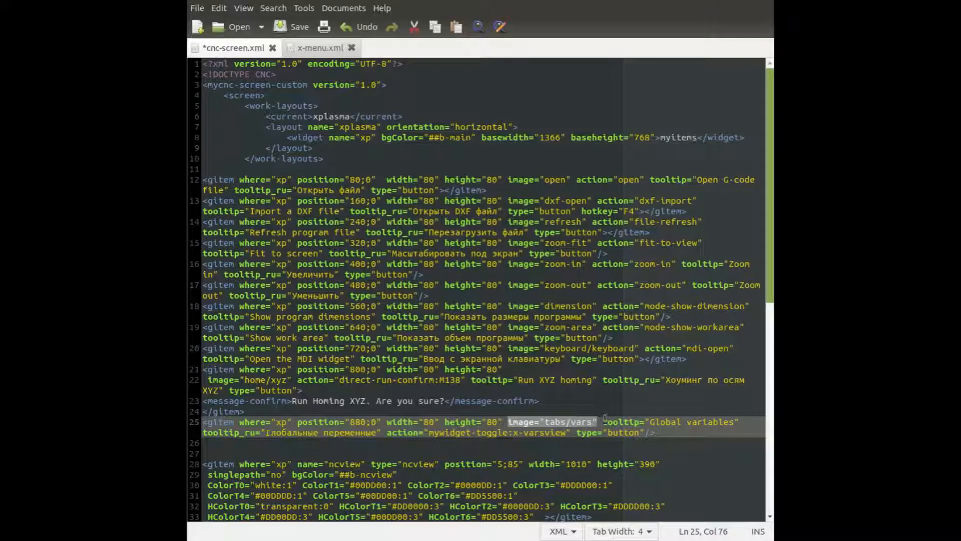
drag(603, 422, 746, 422)
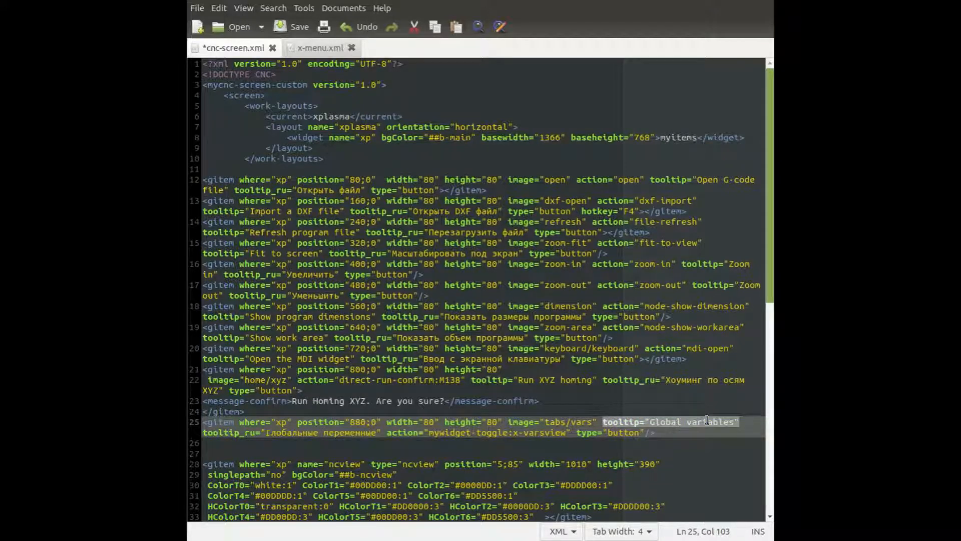
click(735, 422)
text(")
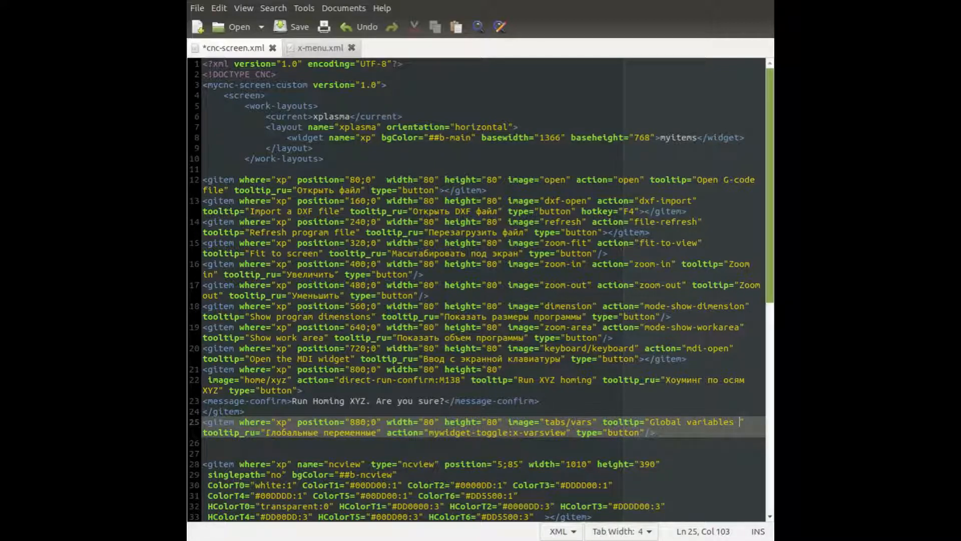
text(widget)
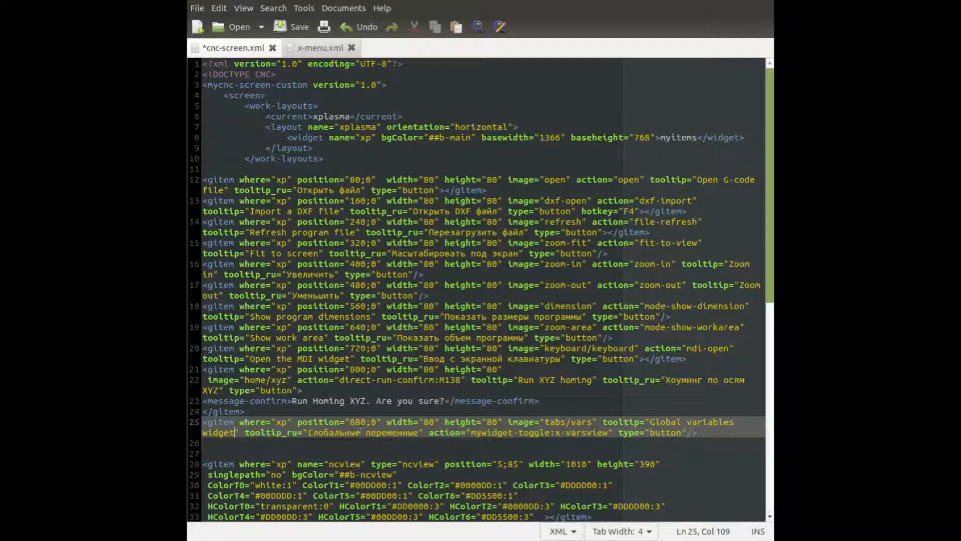
Check the new entry's mywidget-toggle:x-varsview action and save cnc-screen.xml.
drag(428, 433, 611, 432)
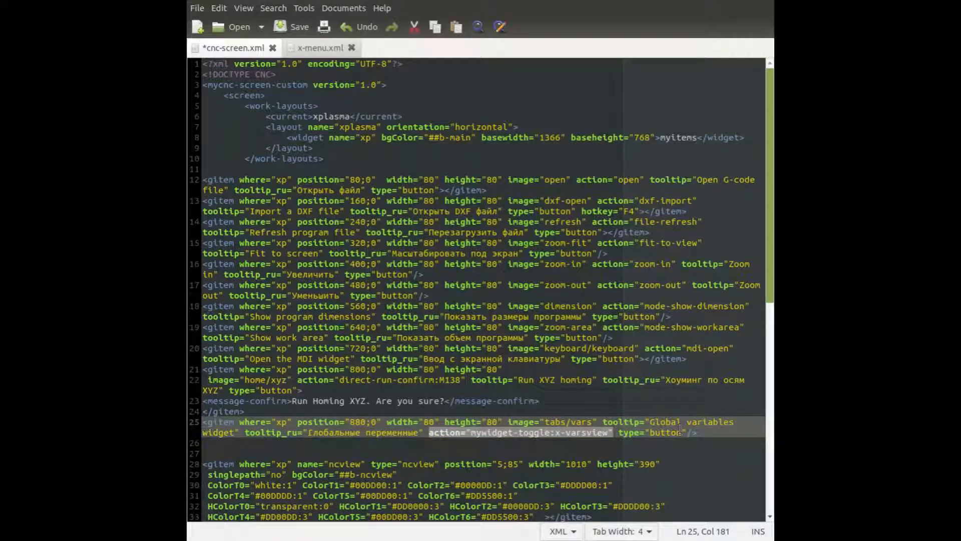
click(197, 8)
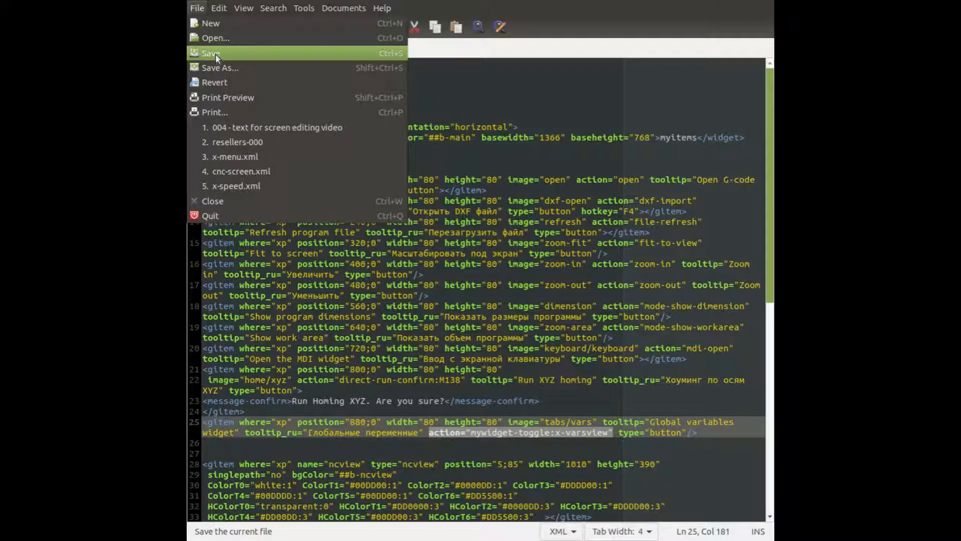
click(231, 51)
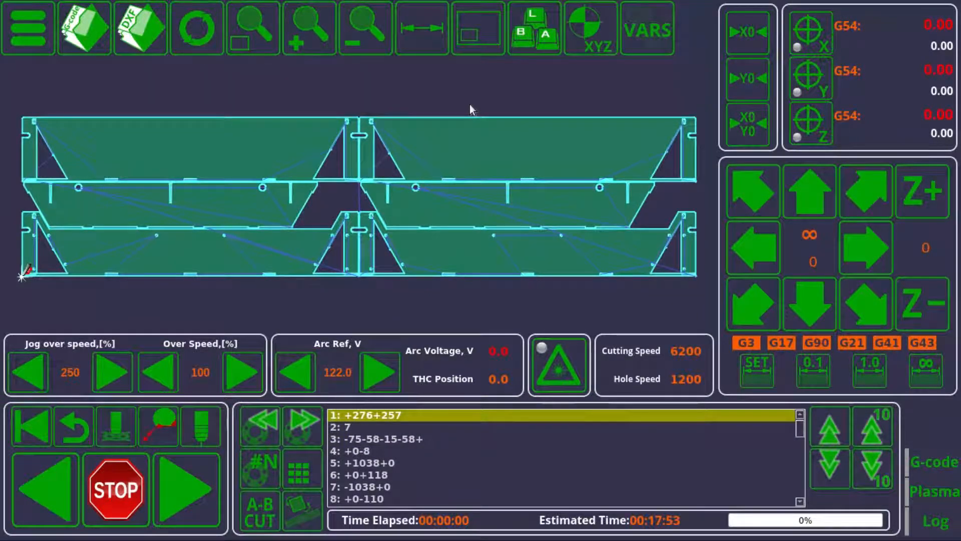
Switch to myCNC, toggle the global variables widget with the new VARS toolbar button, and open the main popup menu.
click(660, 33)
click(659, 33)
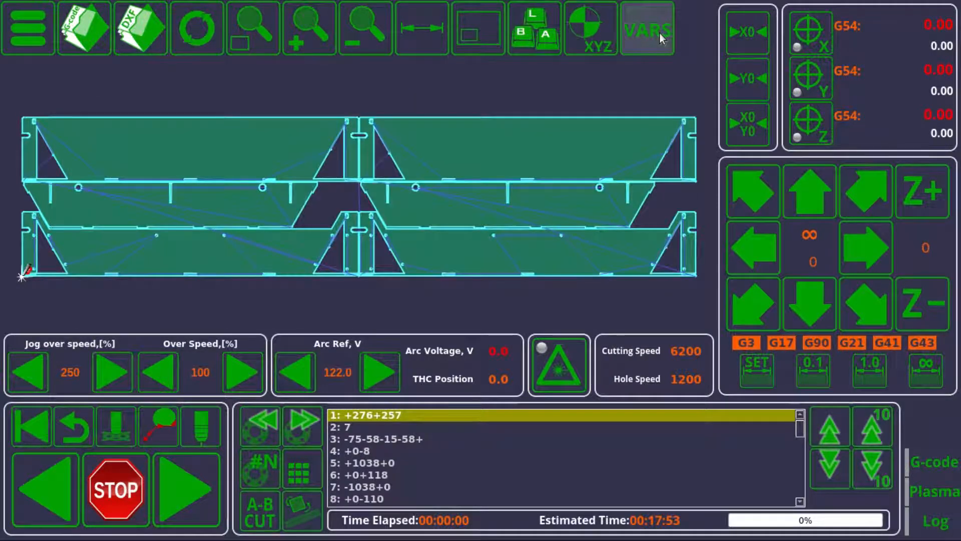
click(18, 28)
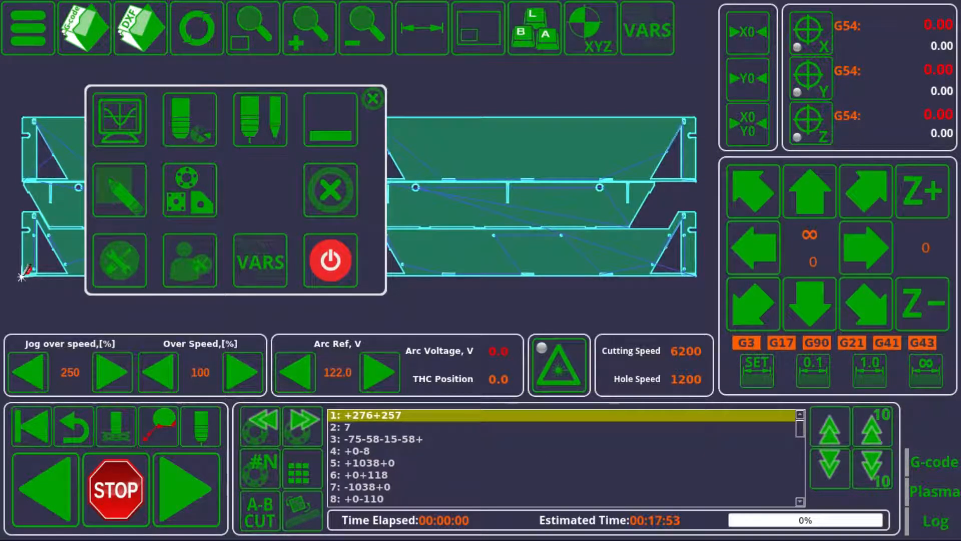
Switch back to x-menu.xml in the text editor and highlight the original Global variables gitem entry.
key(alt+Tab)
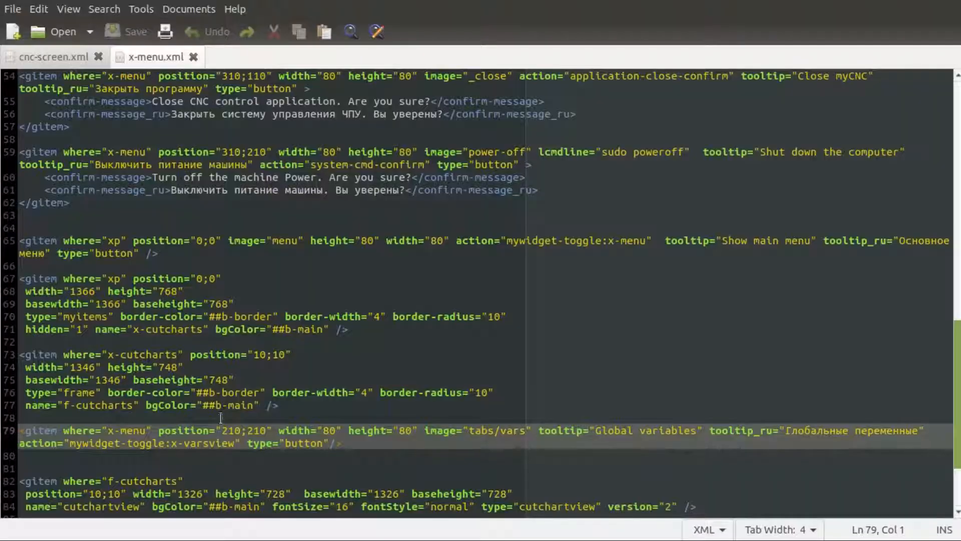
scroll(221, 418, down, 3)
click(384, 331)
key(shift+Home)
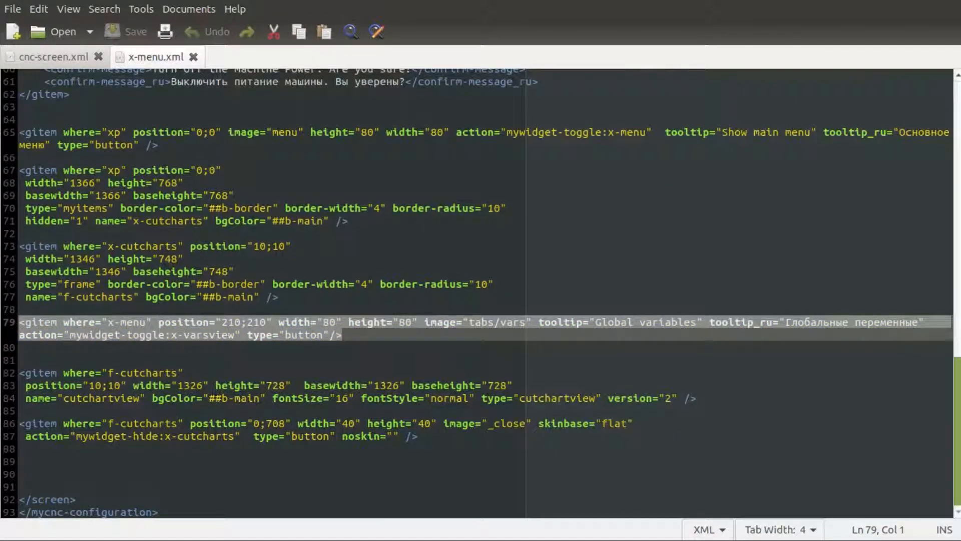
click(415, 334)
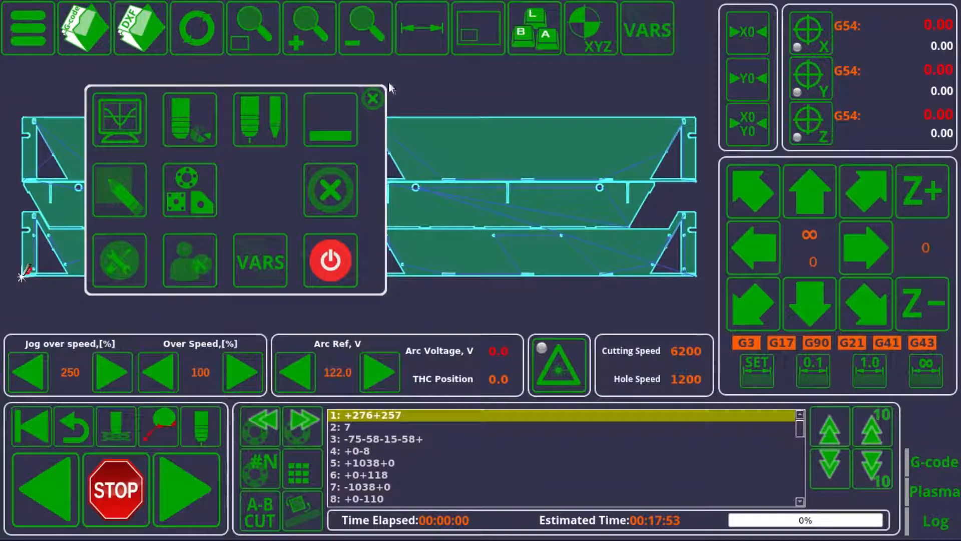
In myCNC, close and reopen the main popup menu and view the Plasma and Log displays.
click(373, 99)
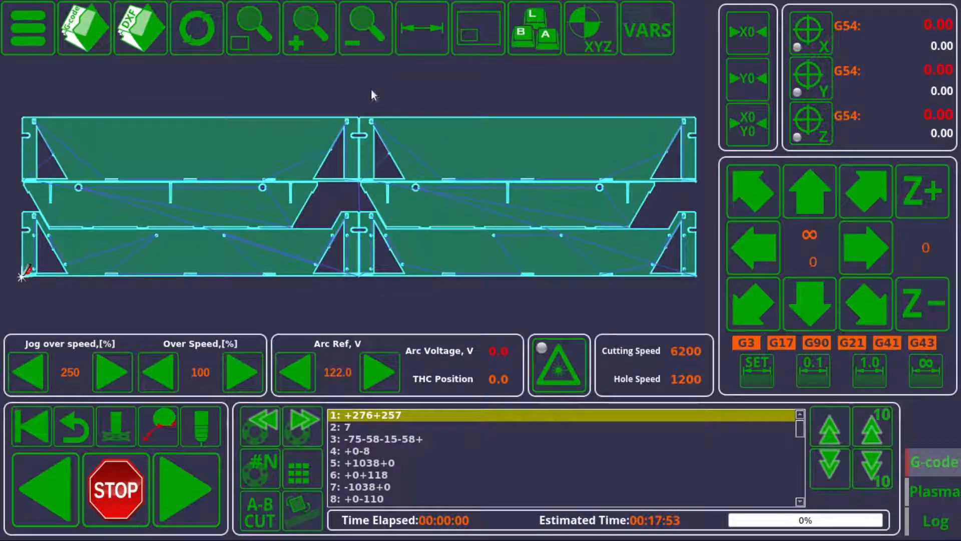
click(25, 41)
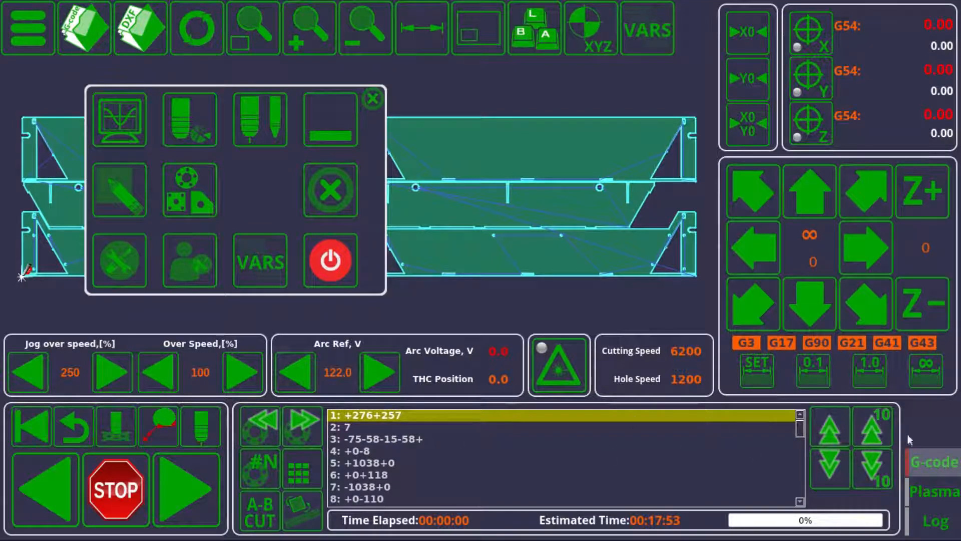
click(938, 492)
click(936, 520)
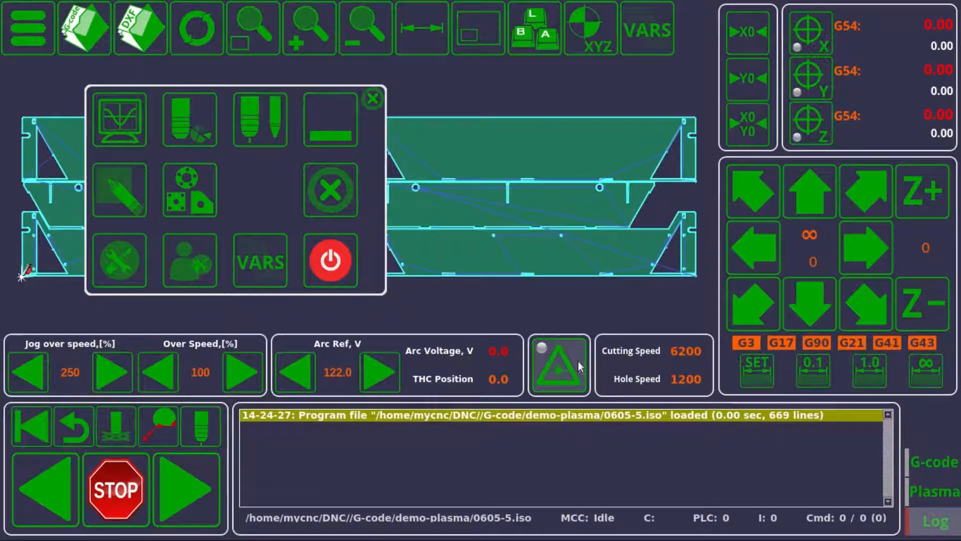
Show the Plasma display, open the plasma settings screen from the popup menu, and leave it again.
click(936, 485)
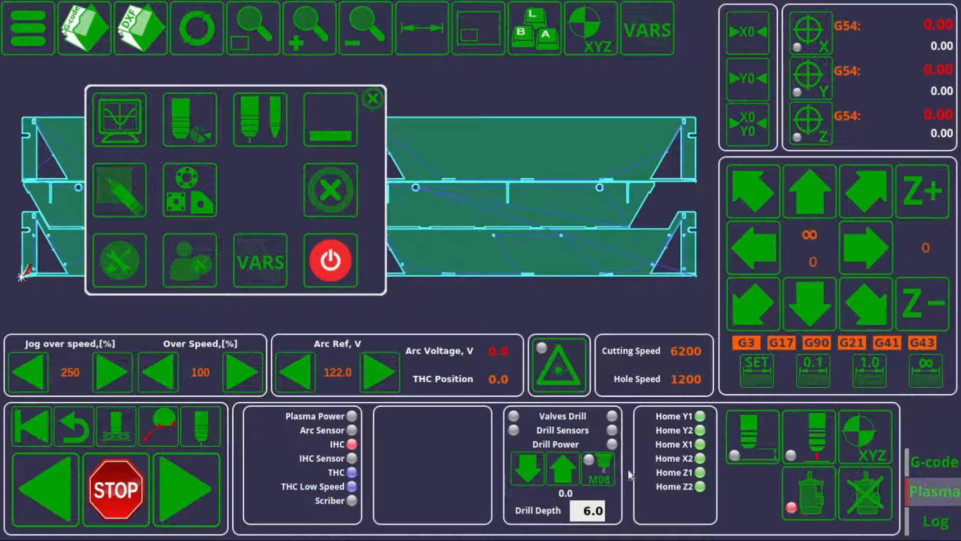
click(185, 261)
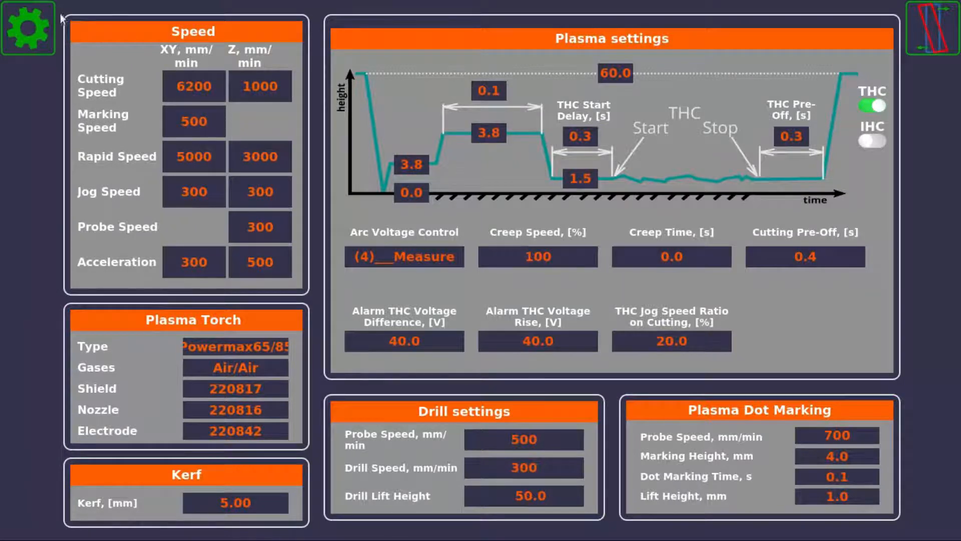
click(27, 28)
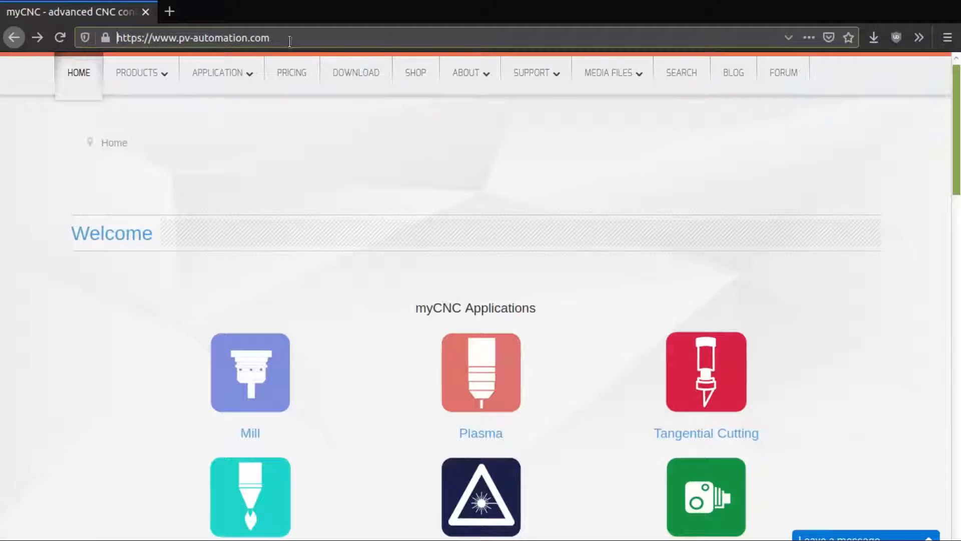
Switch to the web browser and open the documentation site docs.pv-automation.com.
drag(269, 38, 56, 26)
text(docs.pv)
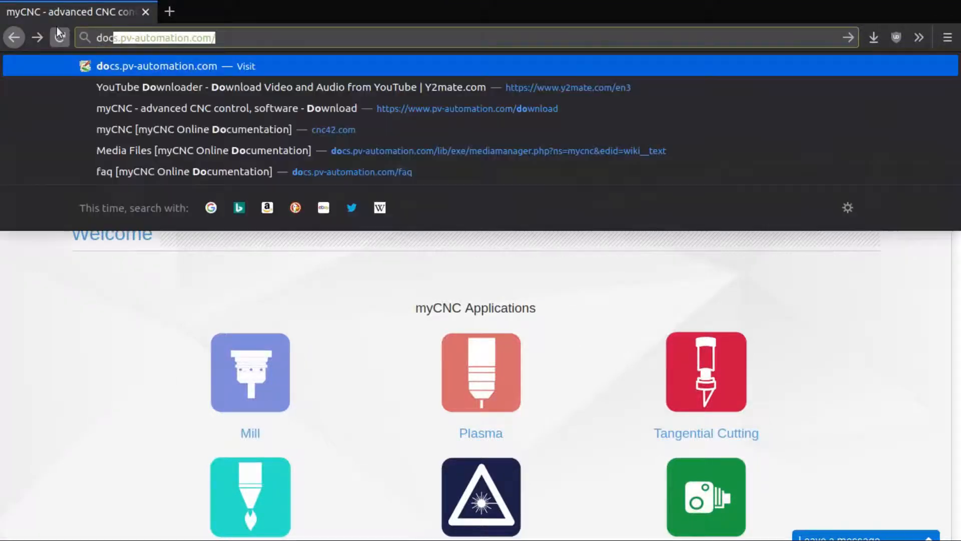
text(-autom,)
key(BackSpace)
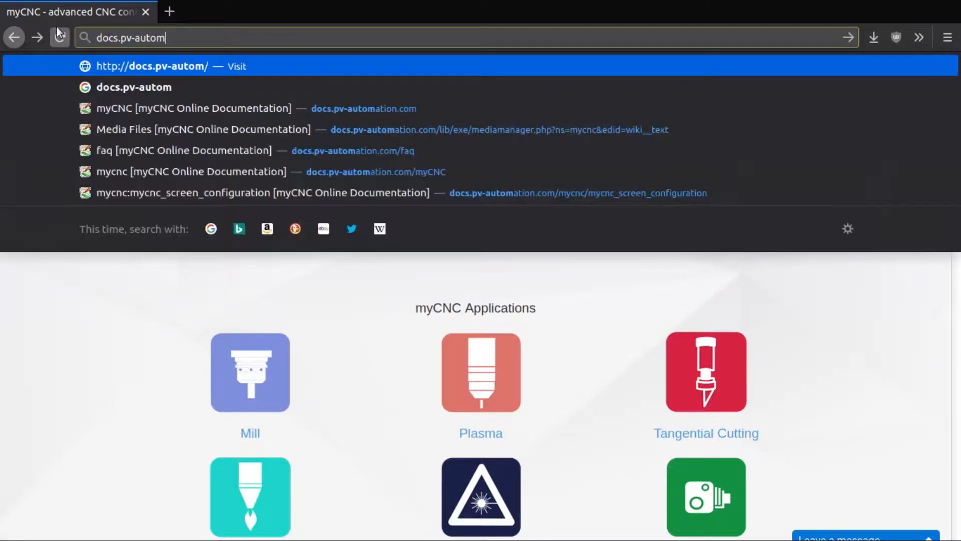
text(ation.com/)
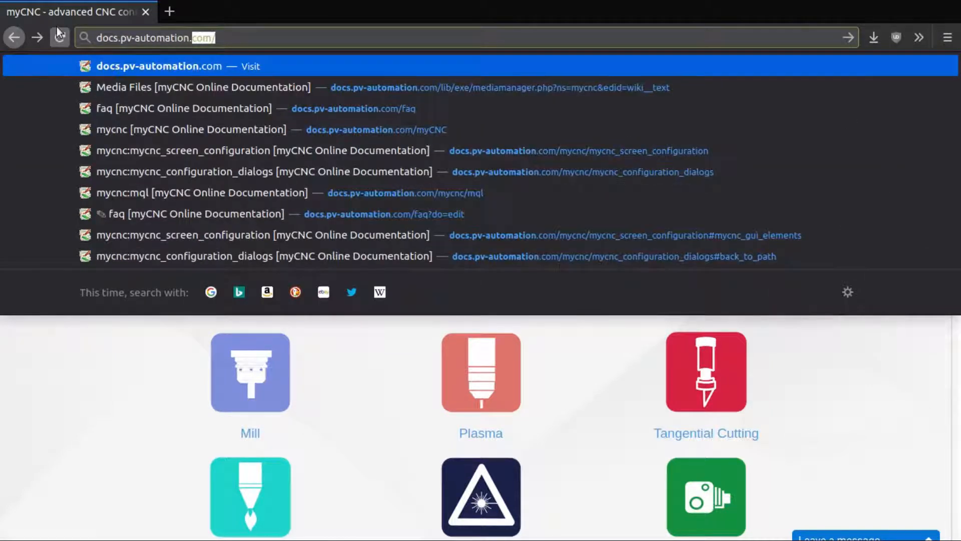
key(Return)
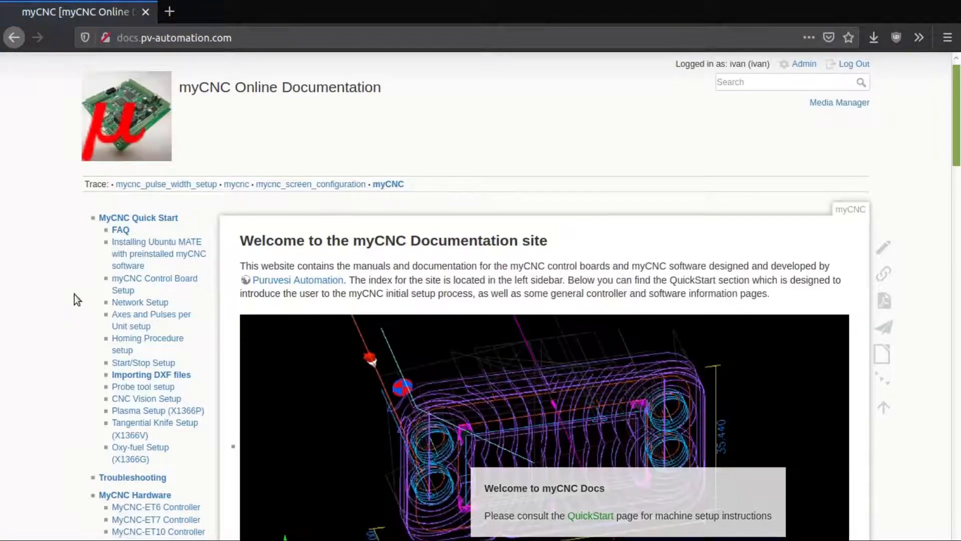
Open the Screen Editing and Configuration manual from the MyCNC Software section of the documentation index.
scroll(74, 293, down, 5)
scroll(72, 292, down, 3)
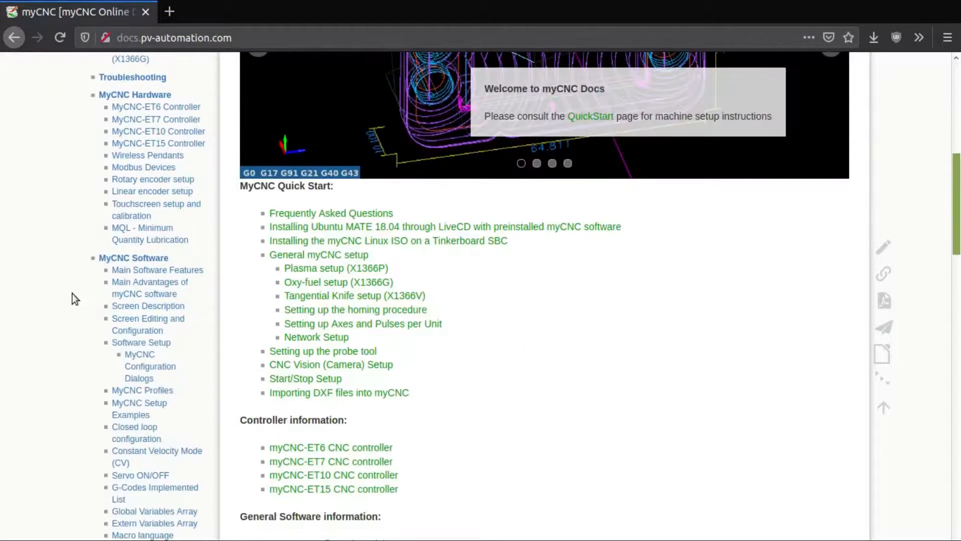
click(134, 321)
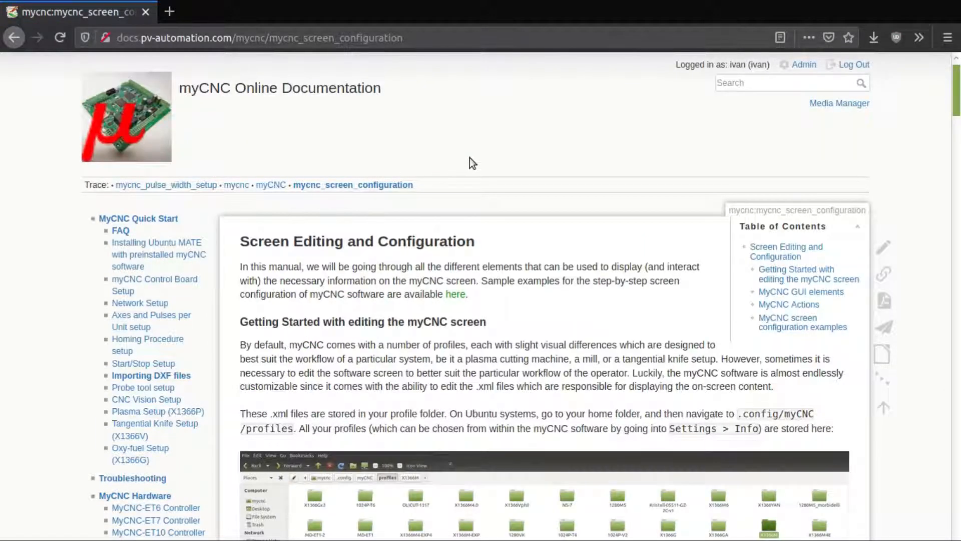
Read through the getting-started section on the profile folder, its .xml files and the cnc-screen.xml includes.
scroll(469, 159, down, 3)
scroll(351, 203, down, 5)
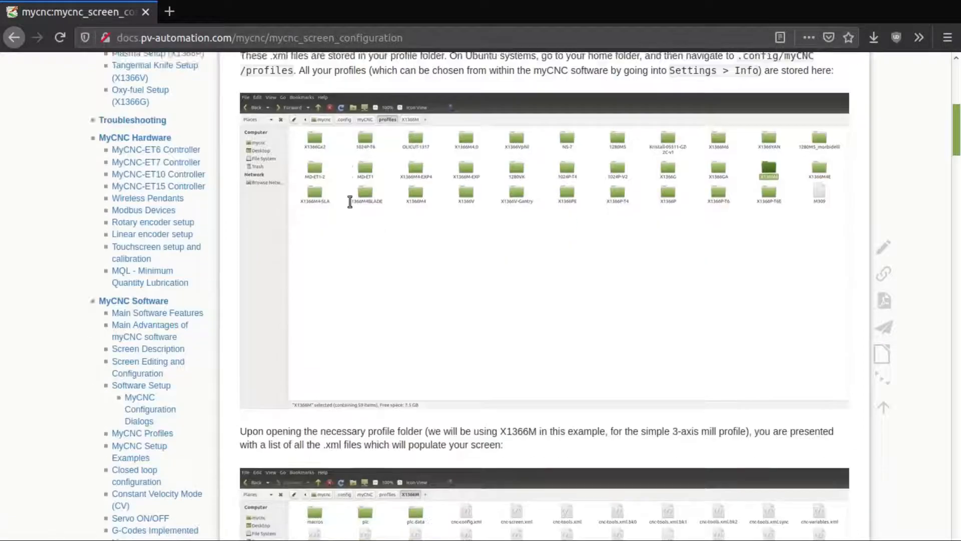
scroll(352, 207, down, 5)
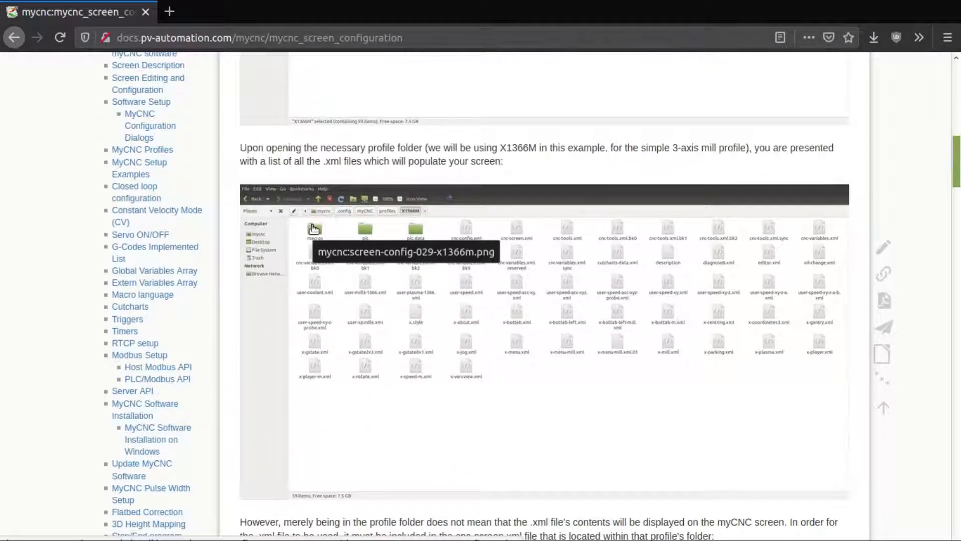
scroll(321, 226, down, 4)
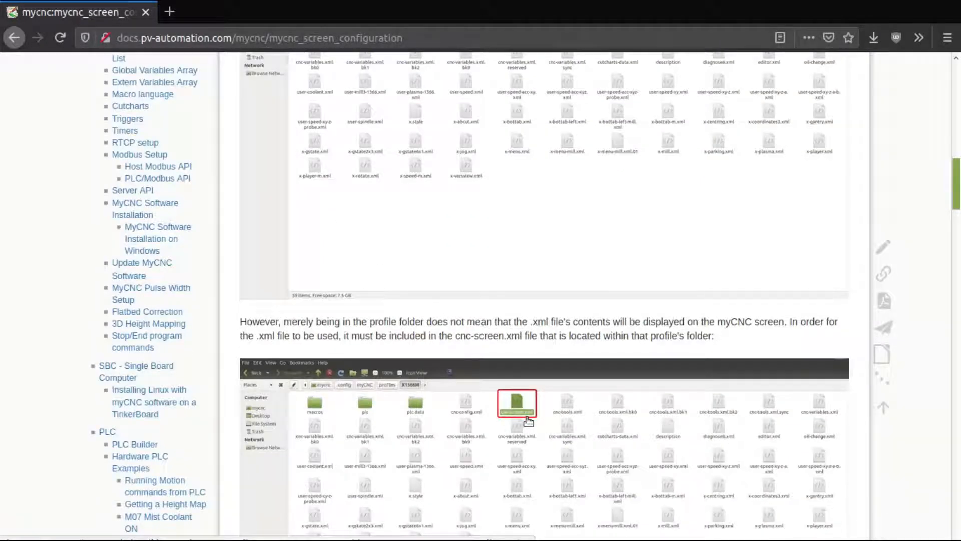
scroll(530, 358, down, 8)
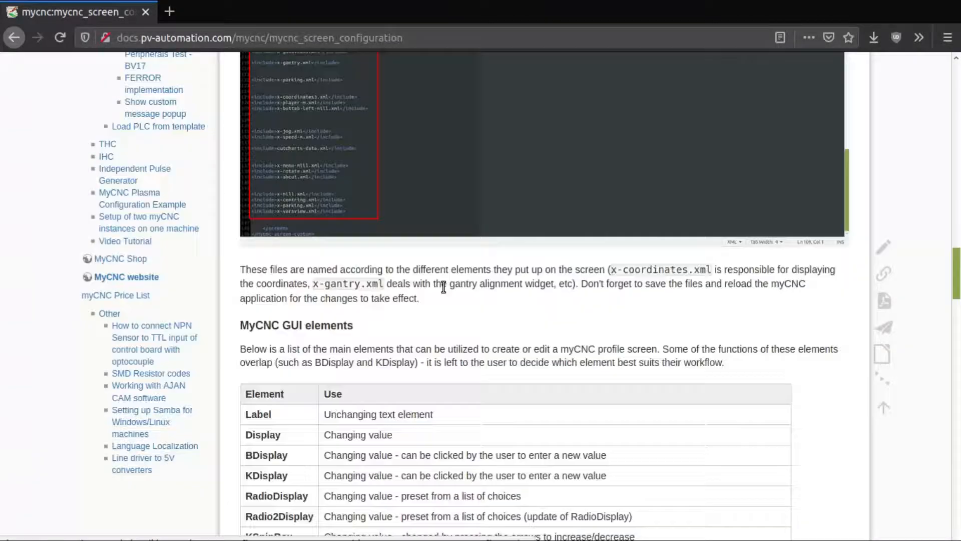
Examine the MyCNC GUI elements table and highlight its Button row.
scroll(440, 286, down, 13)
scroll(440, 286, down, 2)
scroll(436, 280, up, 3)
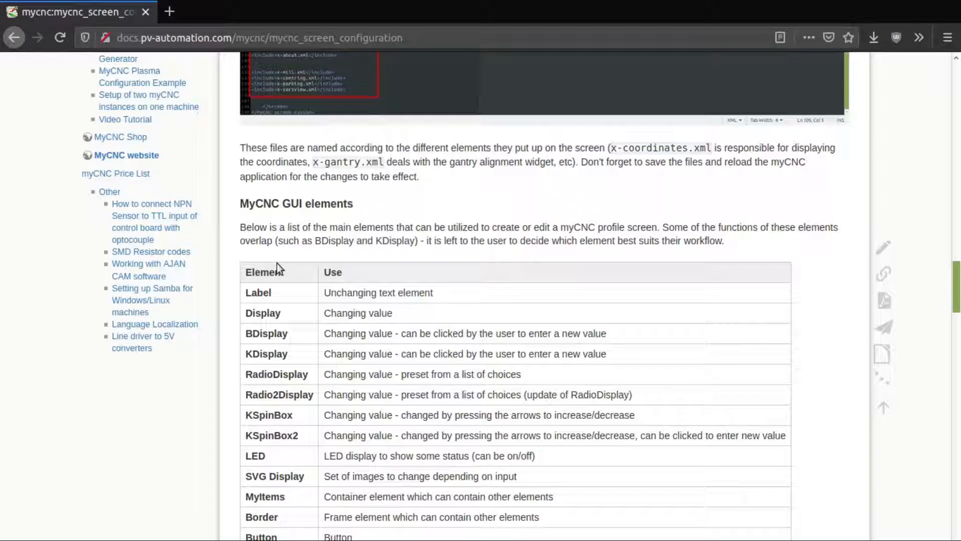
scroll(235, 343, down, 3)
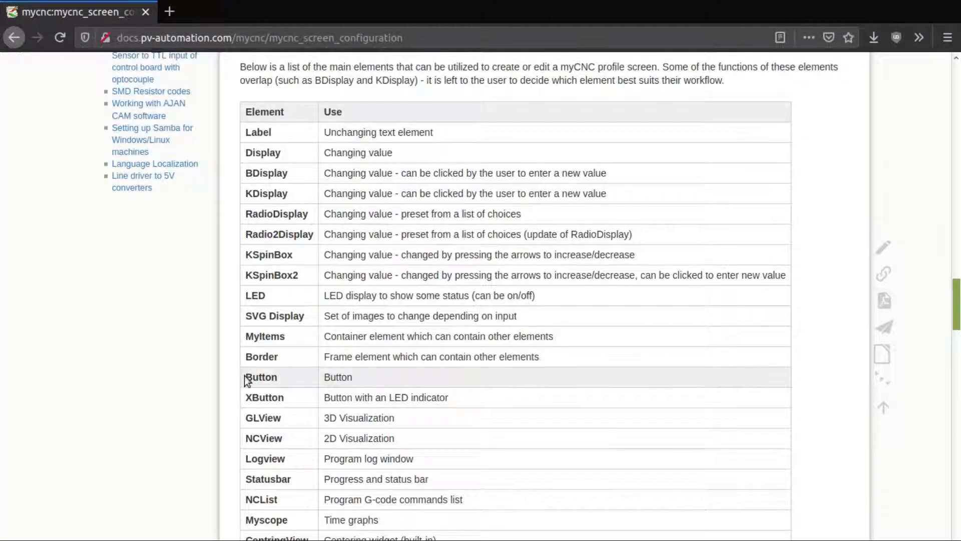
drag(246, 373, 347, 377)
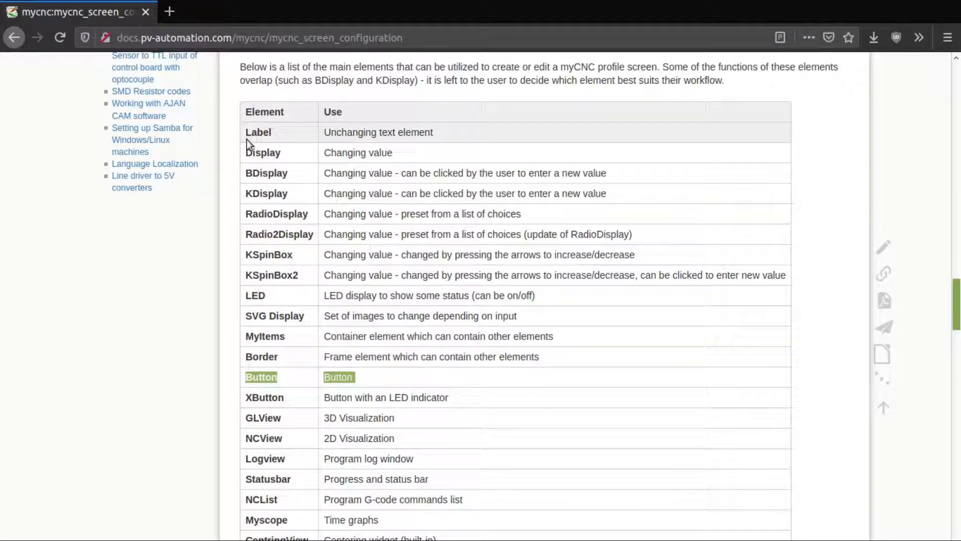
Go to the table of on-screen element parameters and highlight its header row.
scroll(292, 468, down, 5)
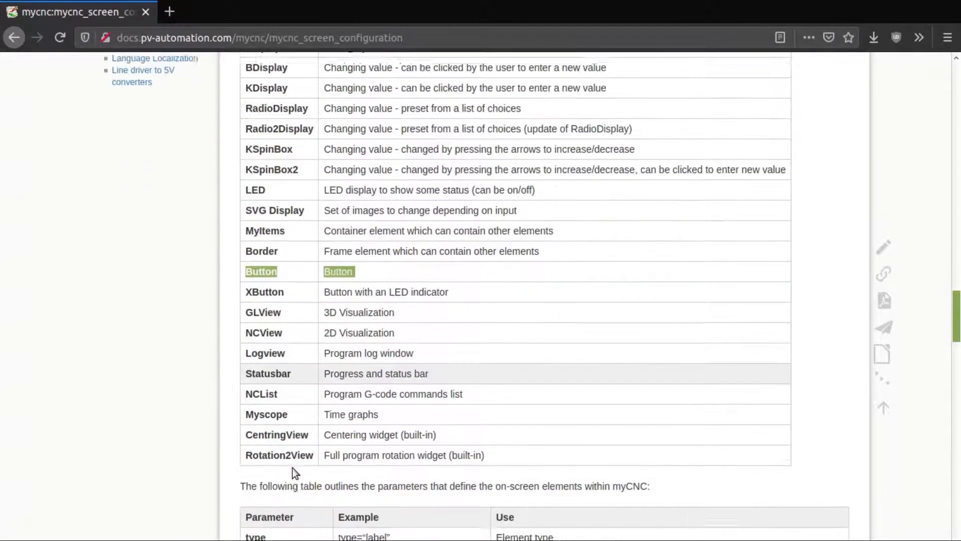
scroll(300, 454, down, 3)
scroll(275, 459, down, 2)
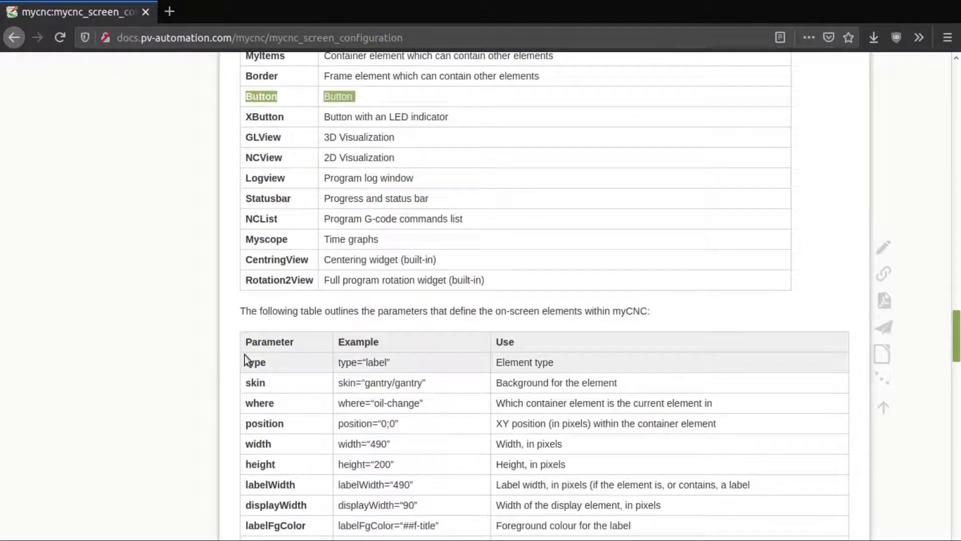
drag(244, 342, 425, 340)
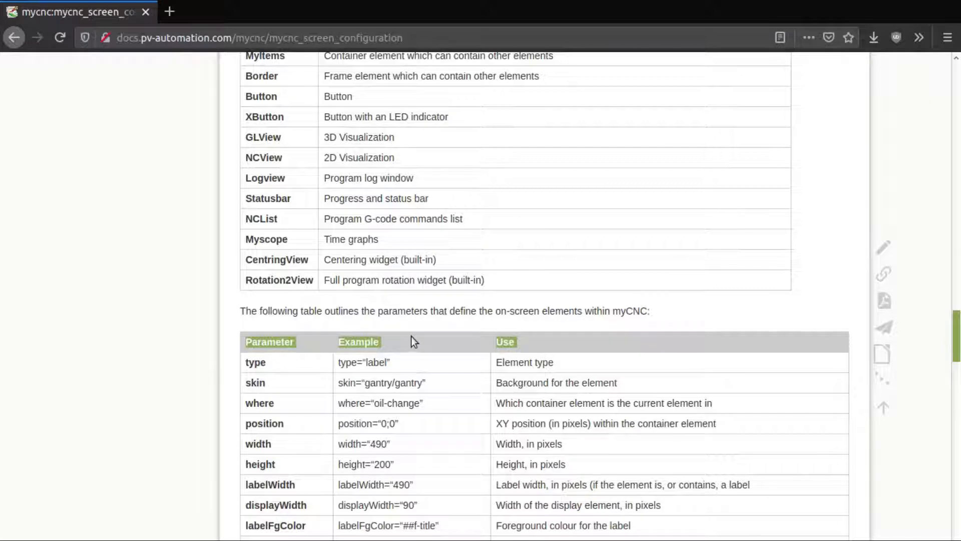
Highlight the type and where parameters, followed by the position, width and height rows, in the parameter table.
scroll(278, 350, down, 4)
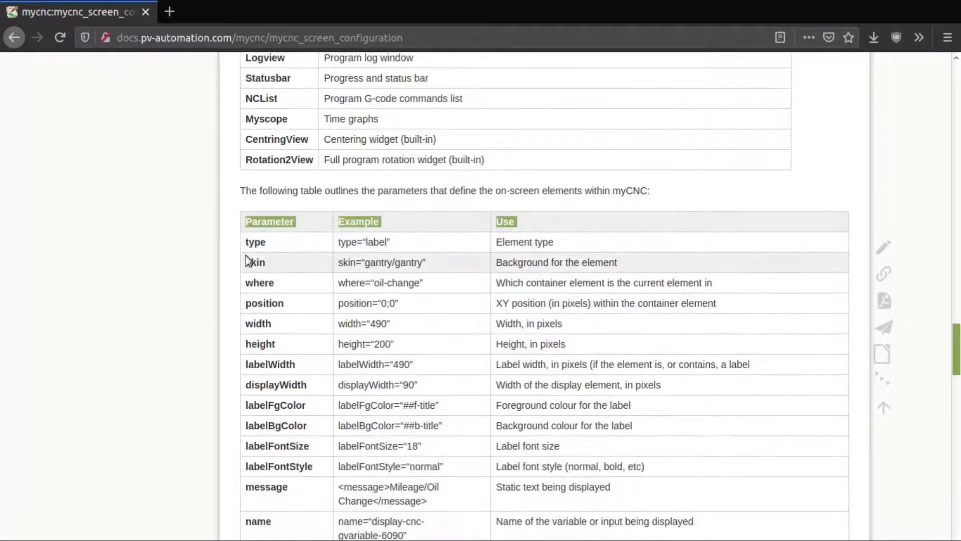
drag(246, 241, 273, 239)
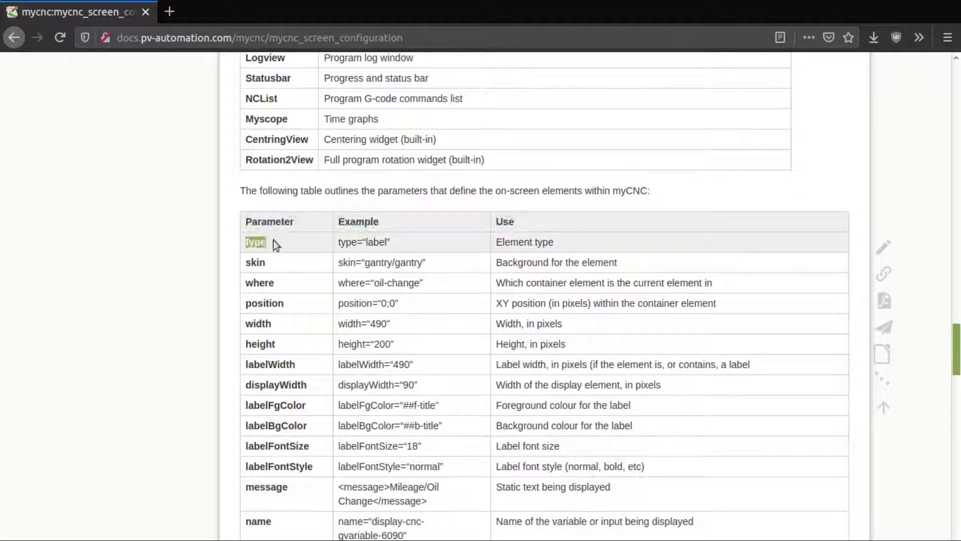
double_click(245, 282)
drag(241, 299, 298, 340)
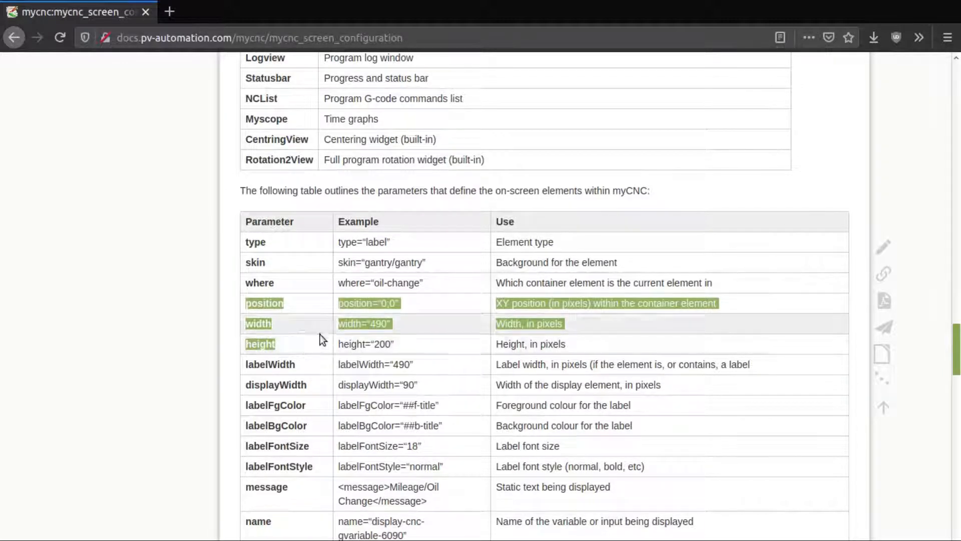